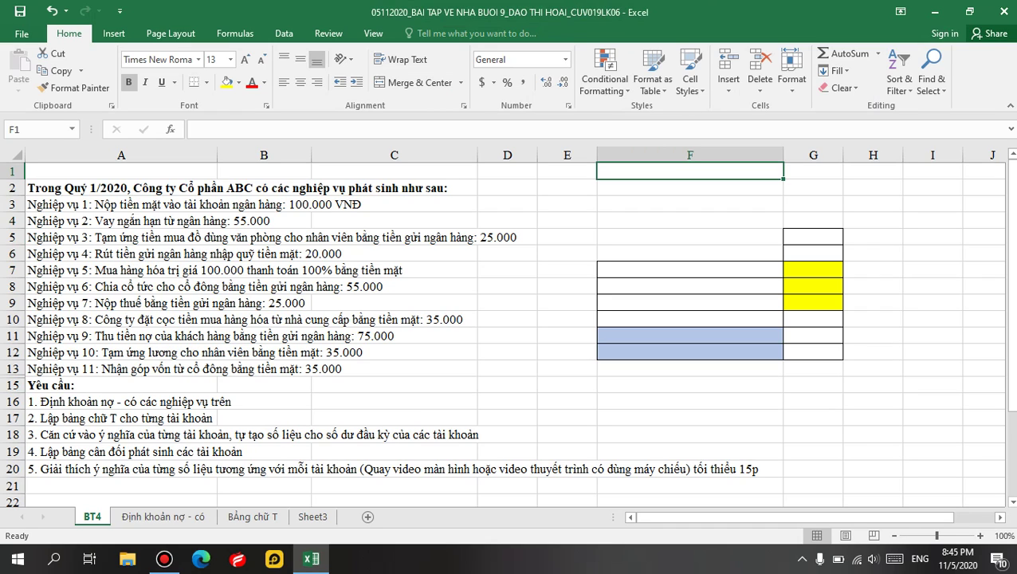
Review the debit and credit entries for transactions 1 to 11 on the Định khoản nợ - có sheet
{"action": "key", "text": "ctrl+Page_Down"}
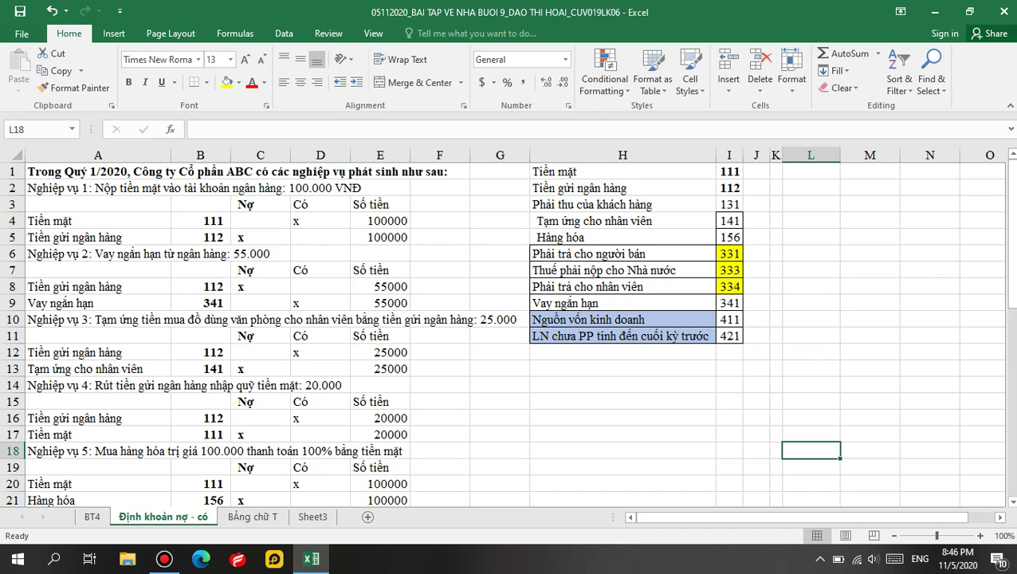
{"action": "scroll", "coordinate": [510, 335], "scroll_direction": "down", "scroll_amount": 1}
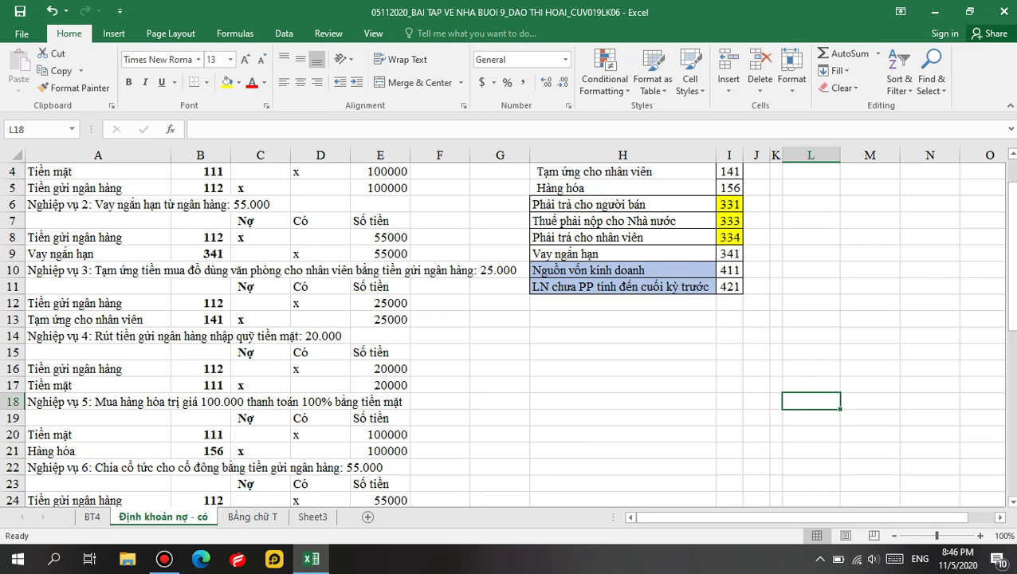
{"action": "scroll", "coordinate": [510, 335], "scroll_direction": "down", "scroll_amount": 1}
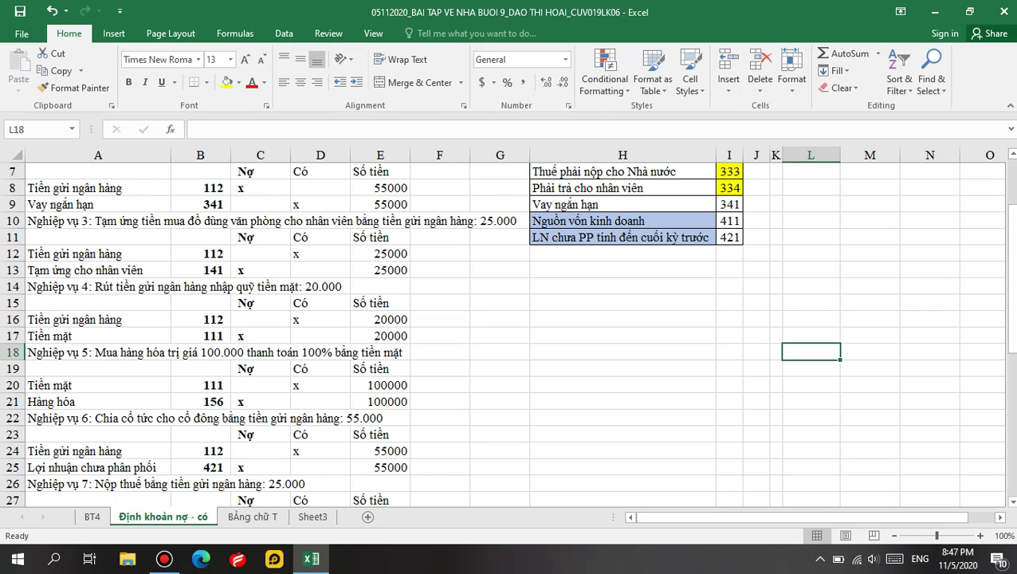
{"action": "scroll", "coordinate": [510, 327], "scroll_direction": "down", "scroll_amount": 2}
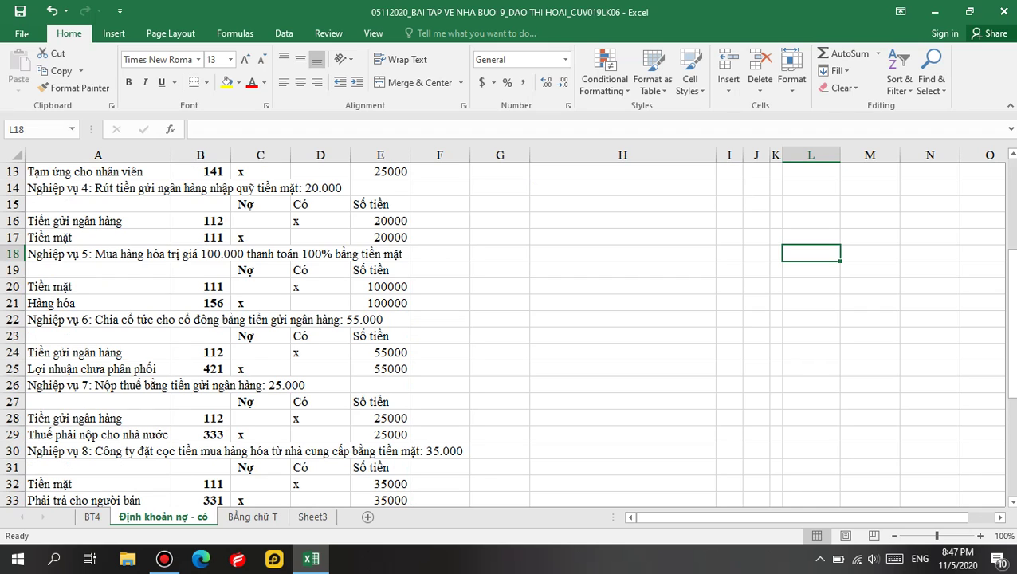
{"action": "scroll", "coordinate": [510, 335], "scroll_direction": "down", "scroll_amount": 1}
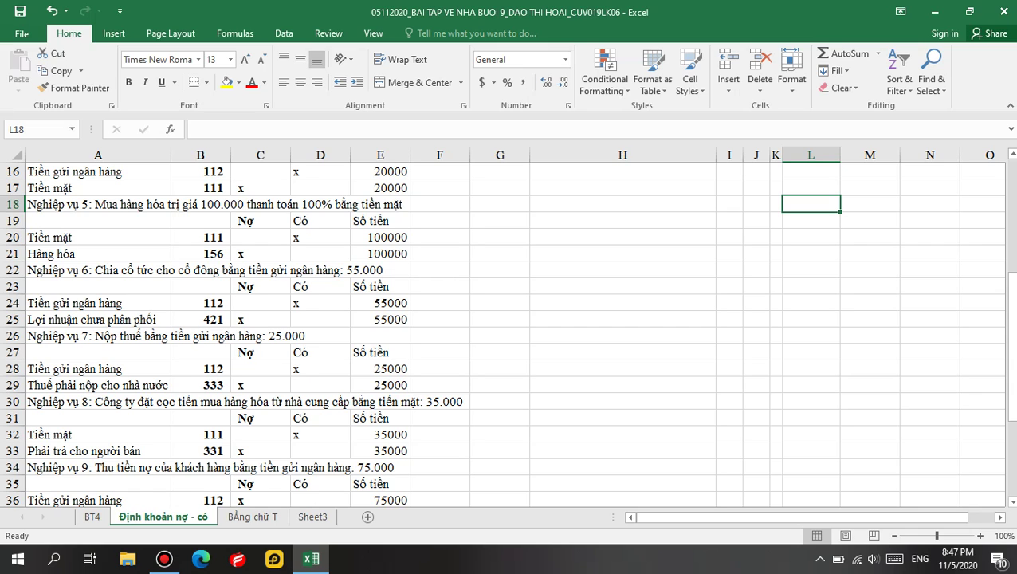
{"action": "scroll", "coordinate": [510, 330], "scroll_direction": "down", "scroll_amount": 1}
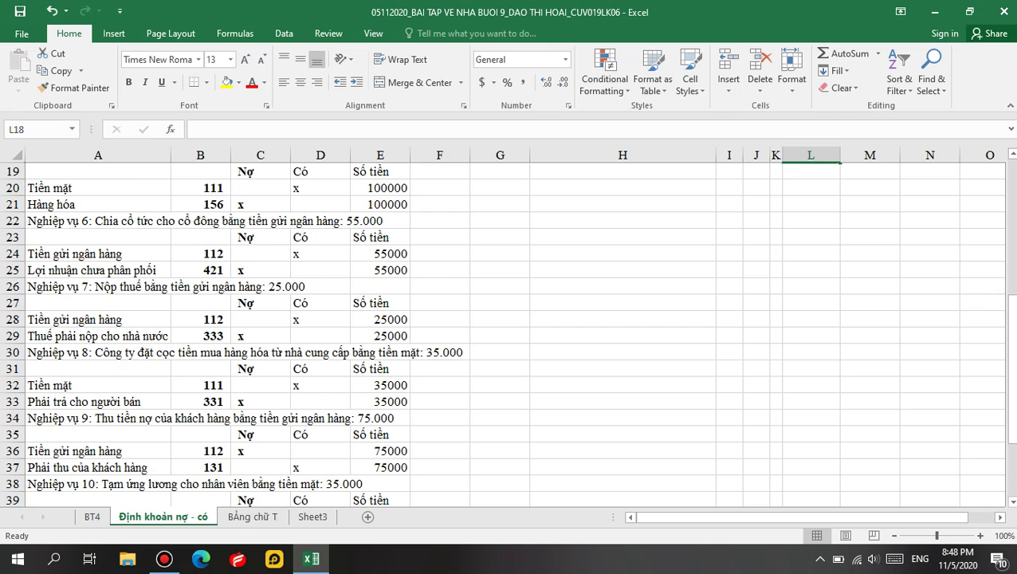
{"action": "scroll", "coordinate": [510, 335], "scroll_direction": "down", "scroll_amount": 1}
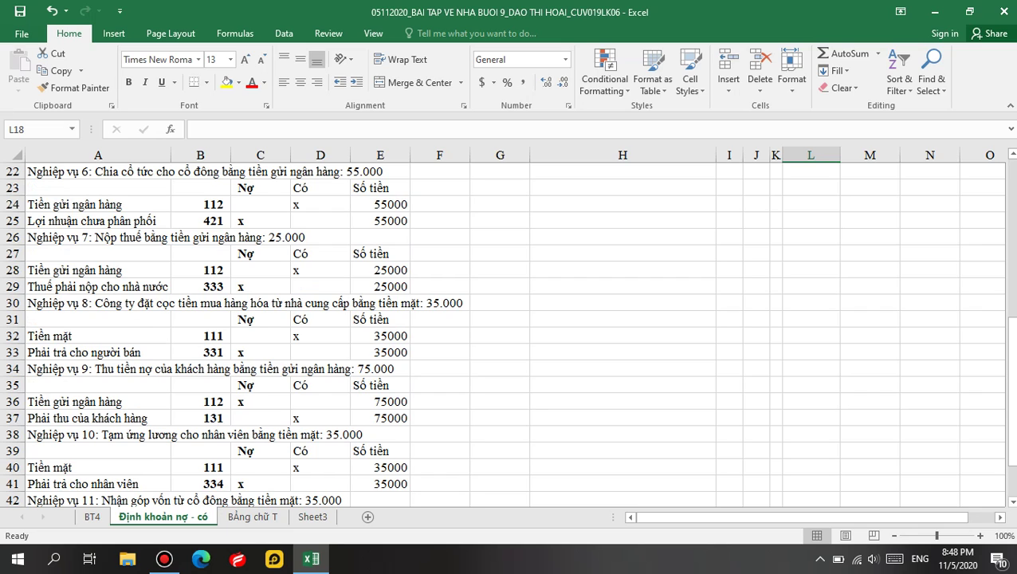
{"action": "scroll", "coordinate": [510, 335], "scroll_direction": "down", "scroll_amount": 2}
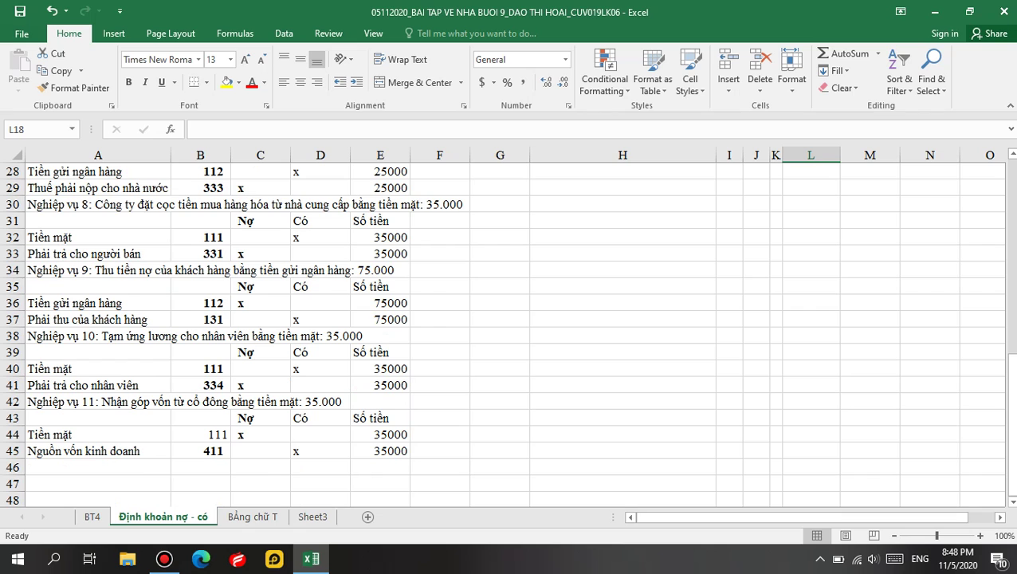
Compare the task requirements on BT4 with the Định khoản nợ - có, Bảng chữ T and Sheet3 sheets
{"action": "left_click", "coordinate": [93, 516]}
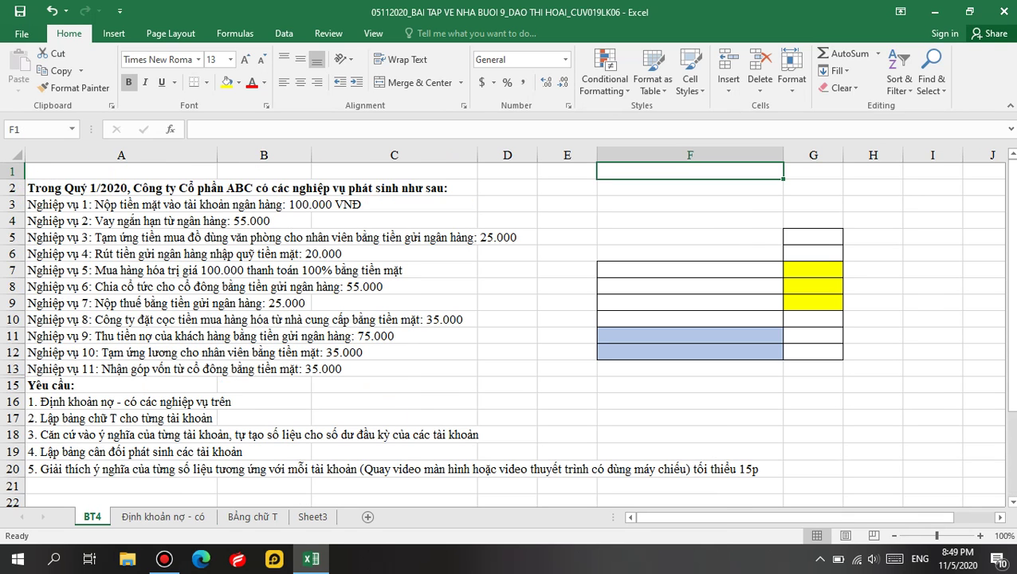
{"action": "left_click", "coordinate": [251, 516]}
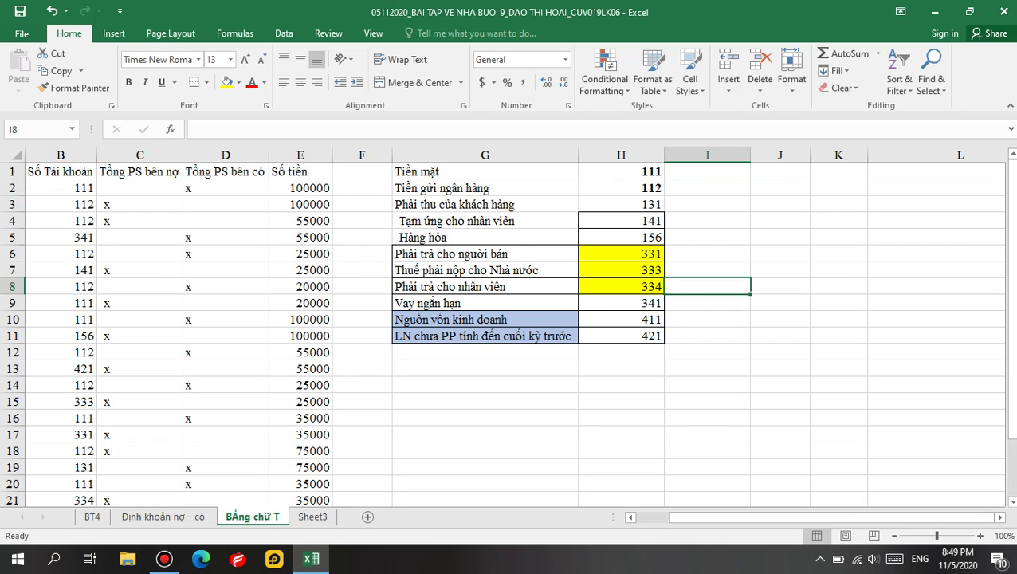
{"action": "scroll", "coordinate": [510, 331], "scroll_direction": "down", "scroll_amount": 3}
{"action": "left_click", "coordinate": [163, 516]}
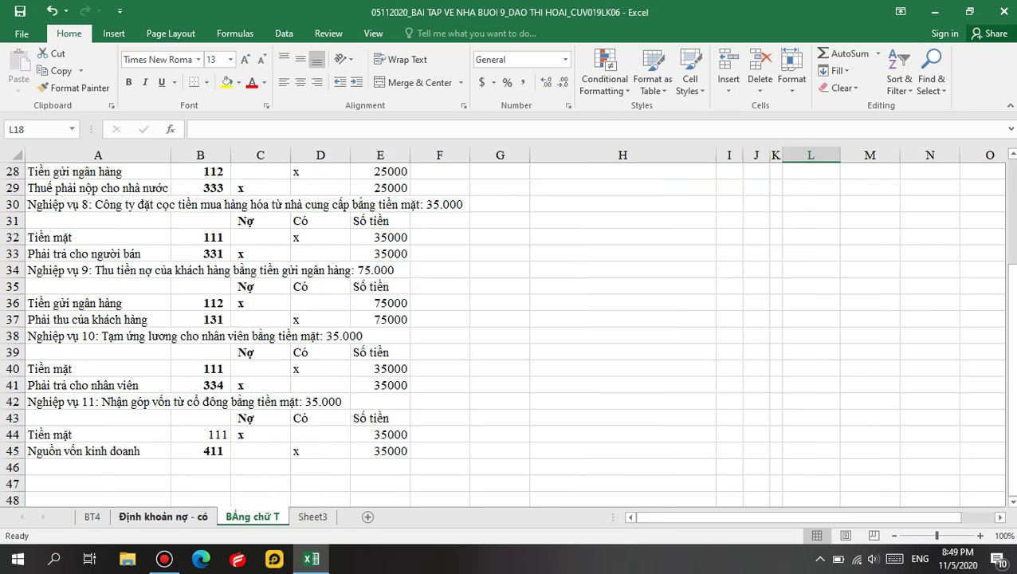
{"action": "left_click", "coordinate": [252, 516]}
{"action": "scroll", "coordinate": [510, 331], "scroll_direction": "up", "scroll_amount": 3}
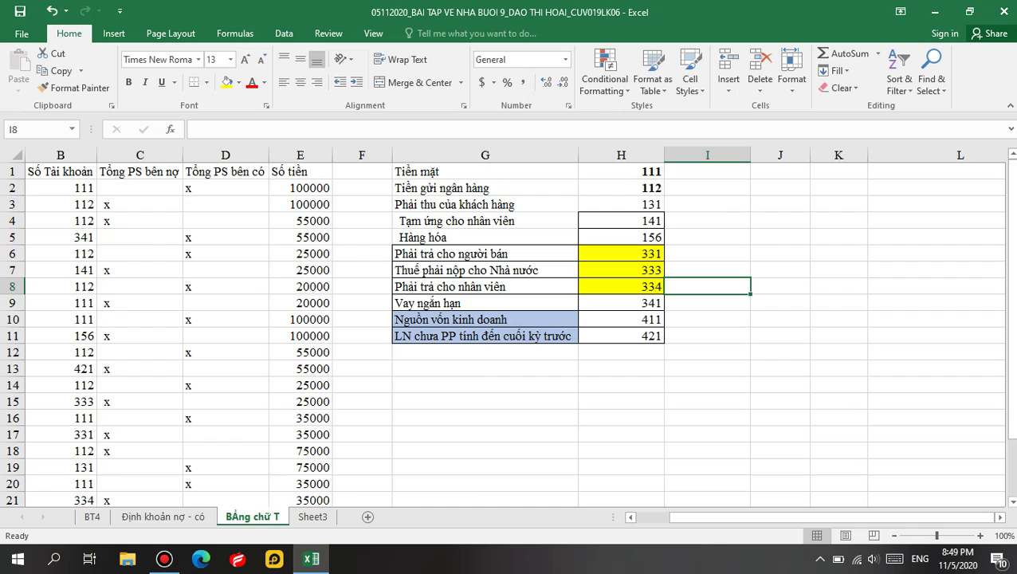
{"action": "left_click", "coordinate": [620, 335]}
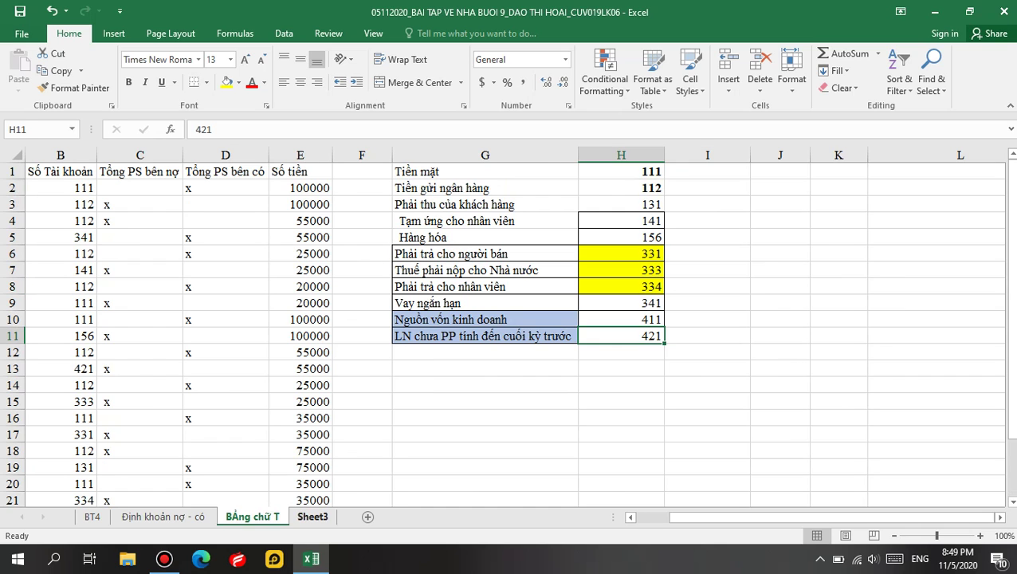
{"action": "left_click", "coordinate": [312, 516]}
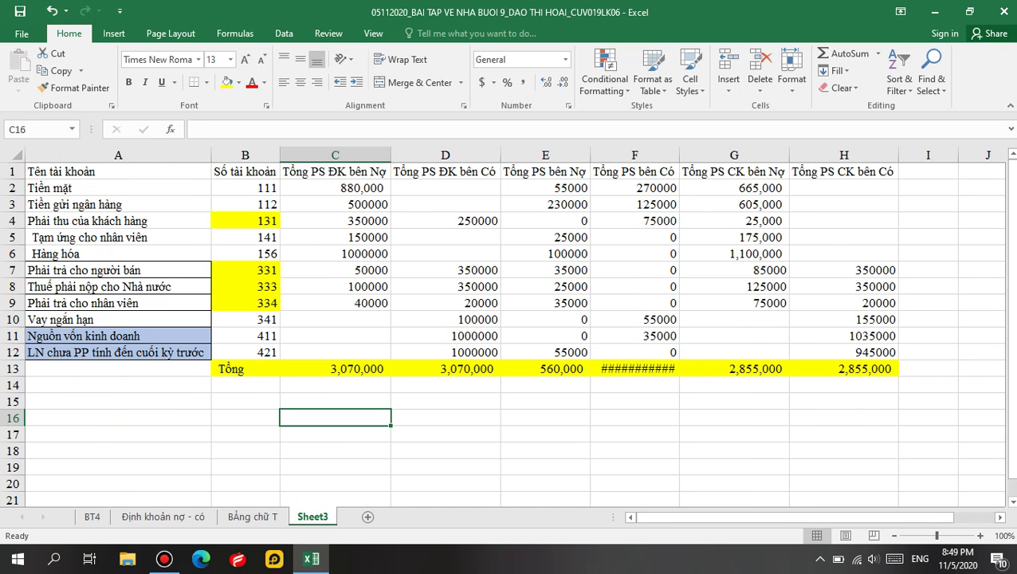
{"action": "left_click", "coordinate": [93, 517]}
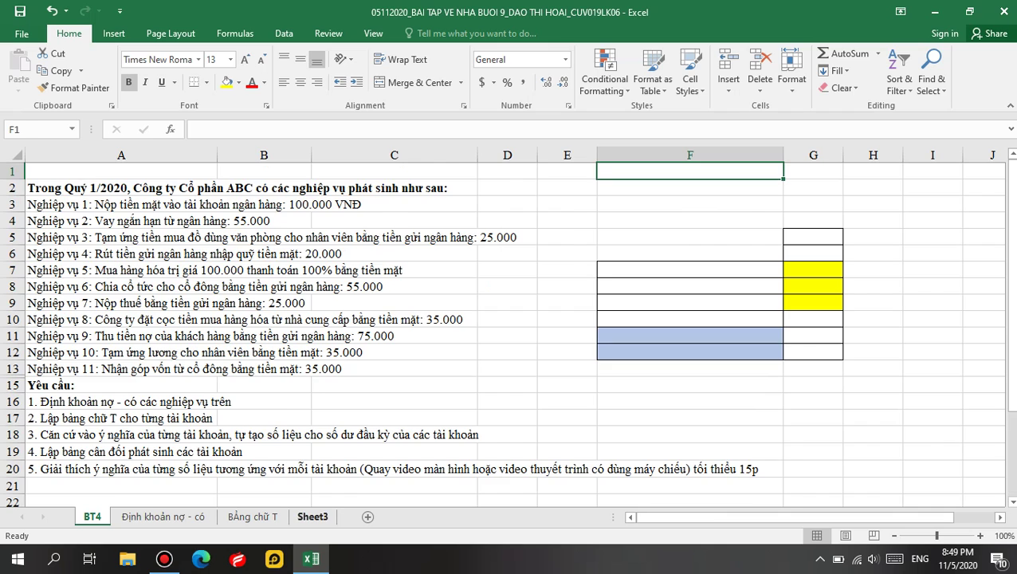
{"action": "left_click", "coordinate": [312, 516]}
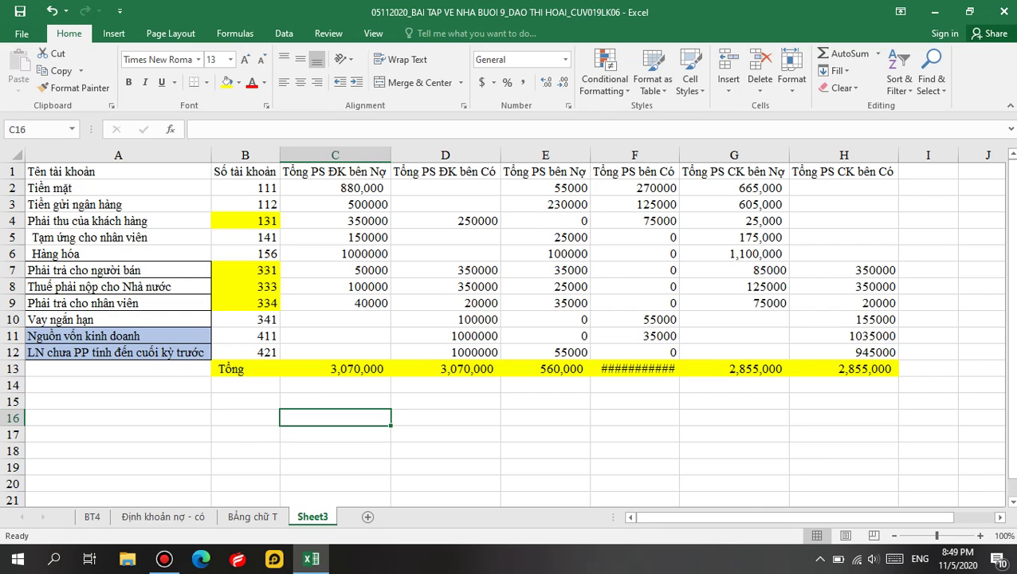
Examine the opening and closing debit and credit balances of the accounts in the Sheet3 trial balance
{"action": "left_click", "coordinate": [335, 204]}
{"action": "left_click", "coordinate": [335, 269]}
{"action": "left_click", "coordinate": [335, 303]}
{"action": "left_click", "coordinate": [445, 204]}
{"action": "left_click", "coordinate": [445, 269]}
{"action": "left_click", "coordinate": [445, 286]}
{"action": "left_click", "coordinate": [445, 319]}
{"action": "left_click", "coordinate": [445, 335]}
{"action": "left_click", "coordinate": [733, 187]}
{"action": "left_click", "coordinate": [733, 237]}
{"action": "left_click", "coordinate": [734, 286]}
{"action": "left_click", "coordinate": [733, 318]}
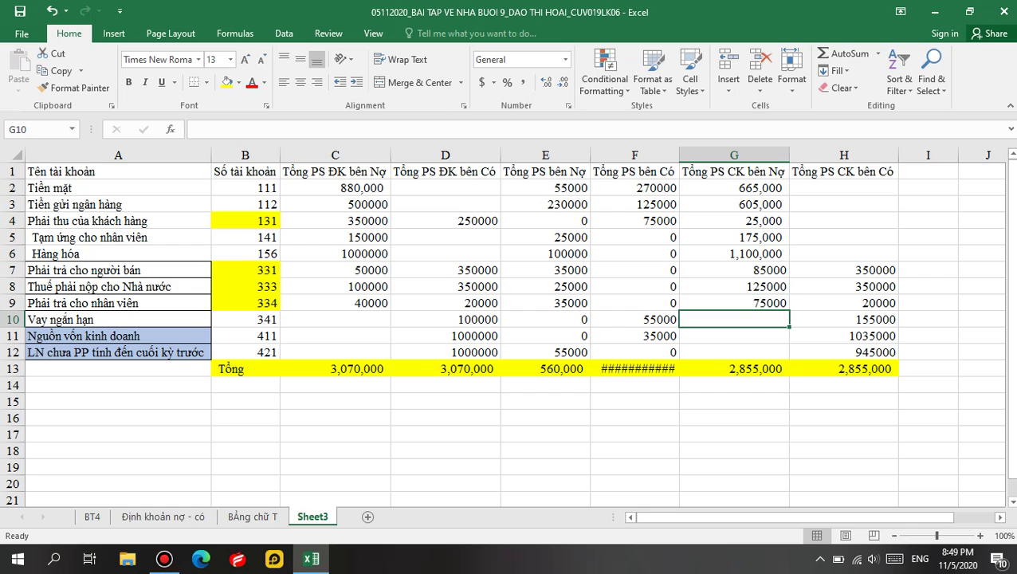
{"action": "left_click", "coordinate": [843, 204]}
{"action": "left_click", "coordinate": [843, 269]}
{"action": "left_click", "coordinate": [843, 319]}
Fill the Tổng row's SUM formula from E13 into F13 to total the Tổng PS bên Có column
{"action": "left_click", "coordinate": [634, 369]}
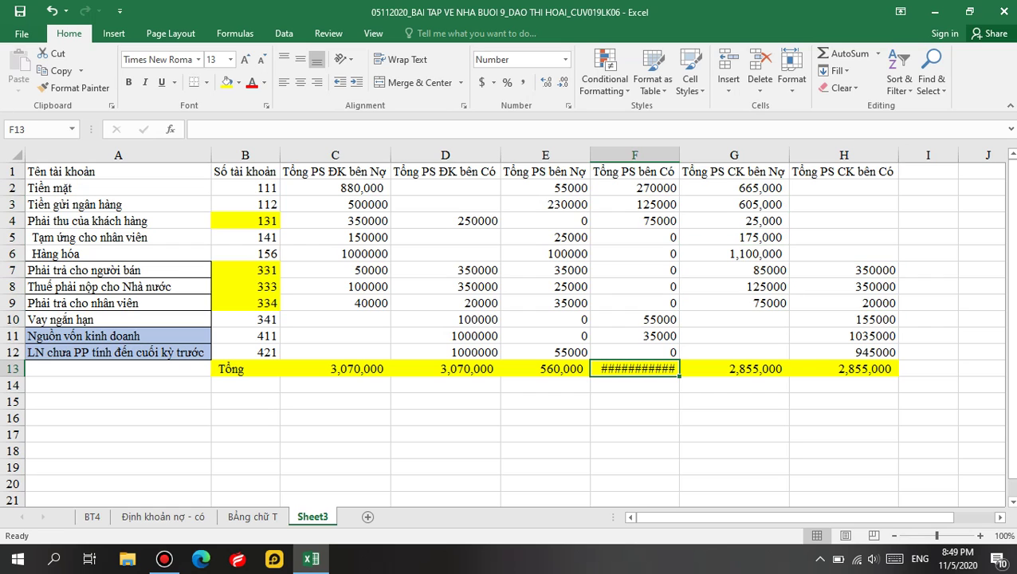
{"action": "double_click", "coordinate": [635, 368]}
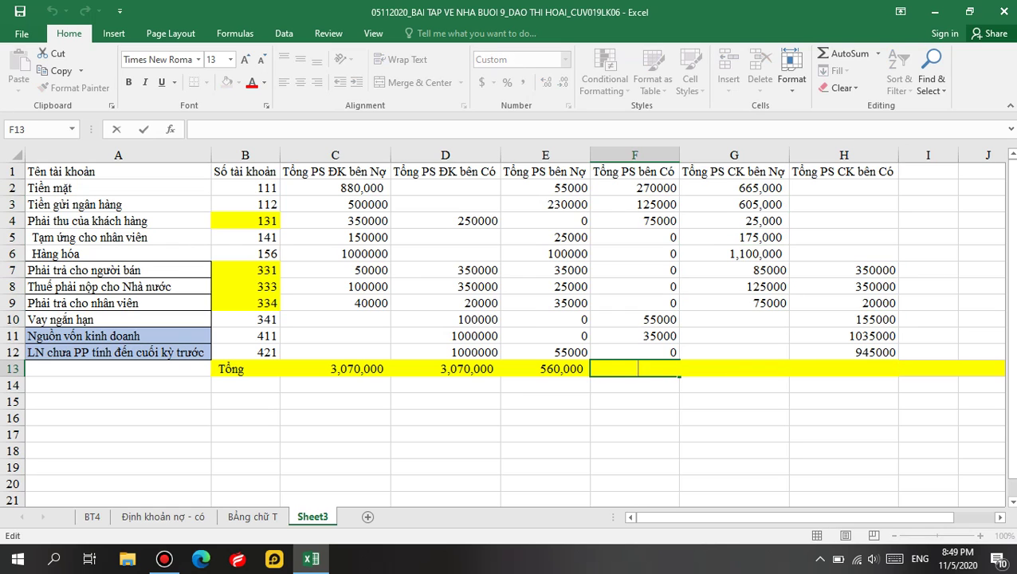
{"action": "left_click", "coordinate": [733, 401]}
{"action": "left_click", "coordinate": [545, 368]}
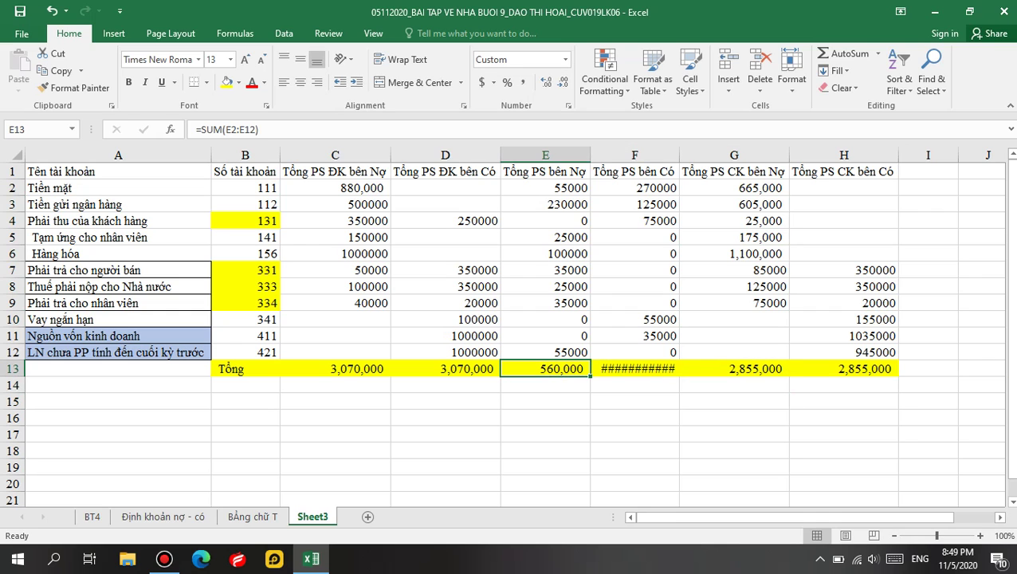
{"action": "left_click_drag", "start_coordinate": [591, 375], "coordinate": [637, 370]}
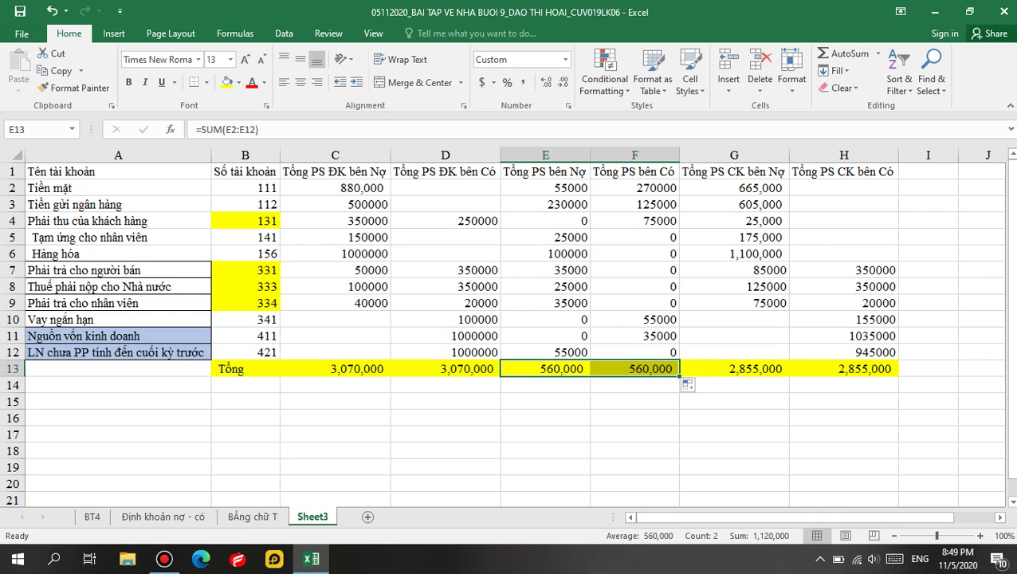
{"action": "left_click", "coordinate": [635, 416]}
Review the trial balance rows for Tiền mặt, Tiền gửi ngân hàng and Phải thu của khách hàng one by one
{"action": "left_click", "coordinate": [334, 303]}
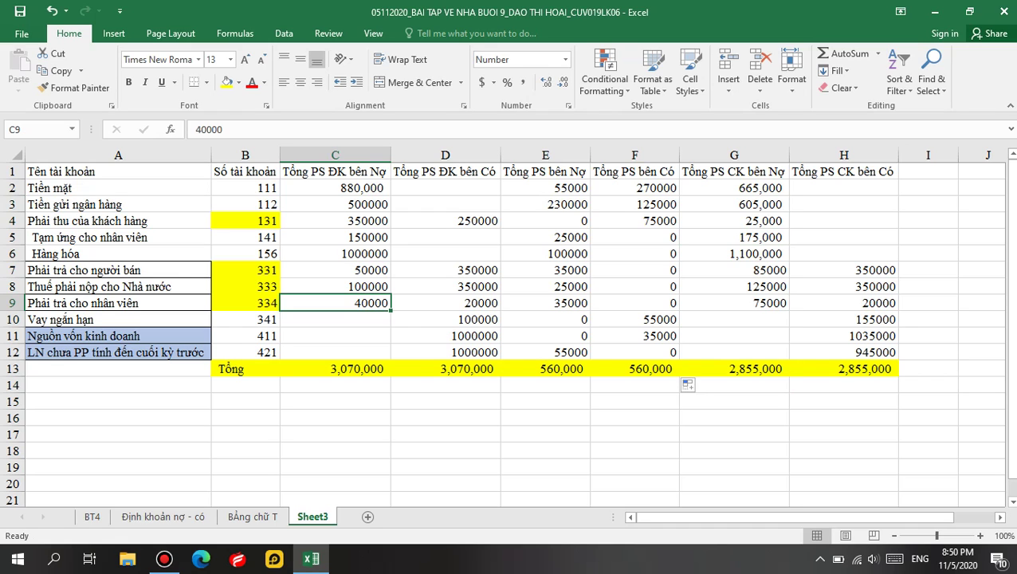
{"action": "left_click", "coordinate": [12, 188]}
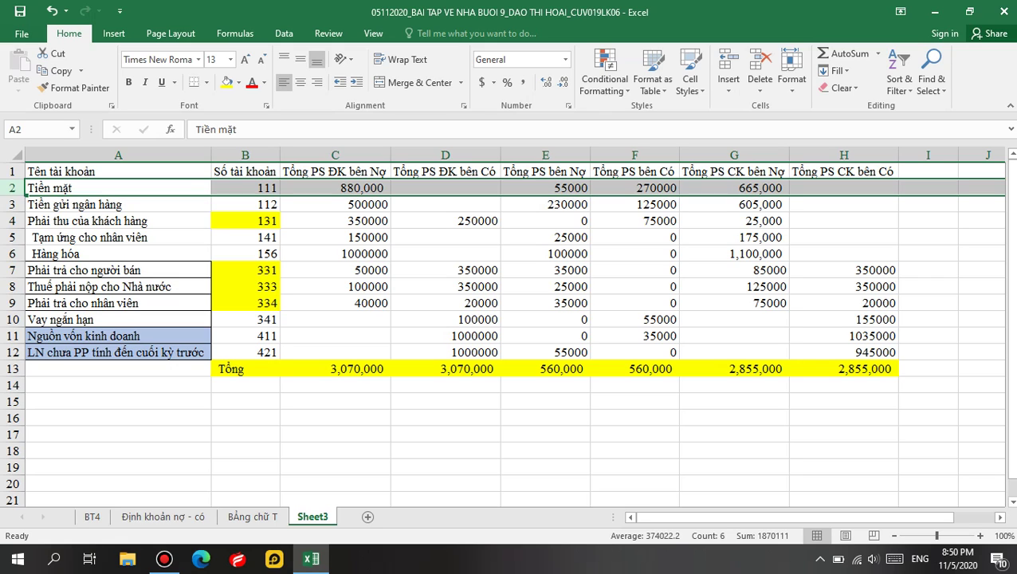
{"action": "left_click", "coordinate": [12, 204]}
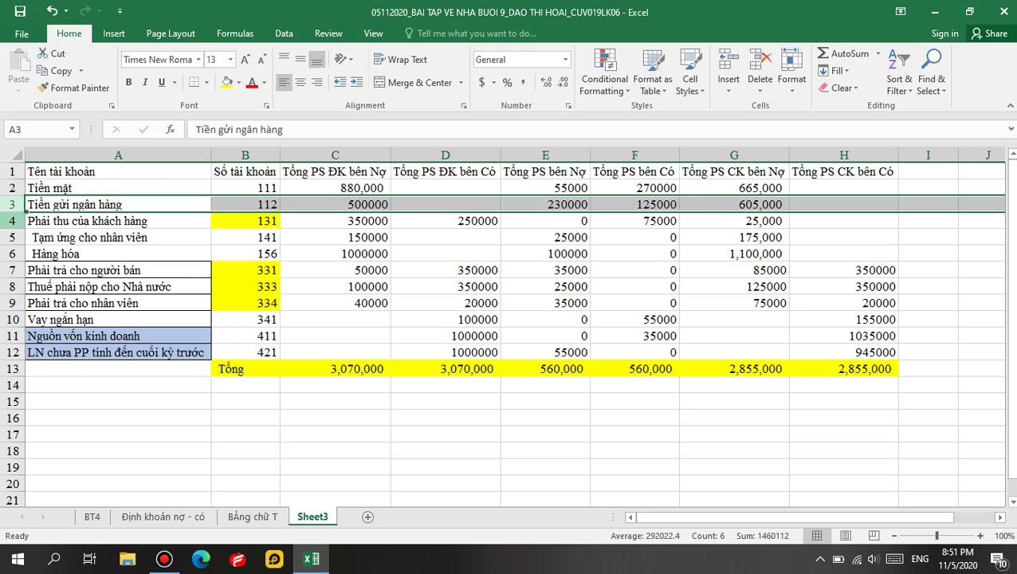
{"action": "left_click", "coordinate": [10, 221]}
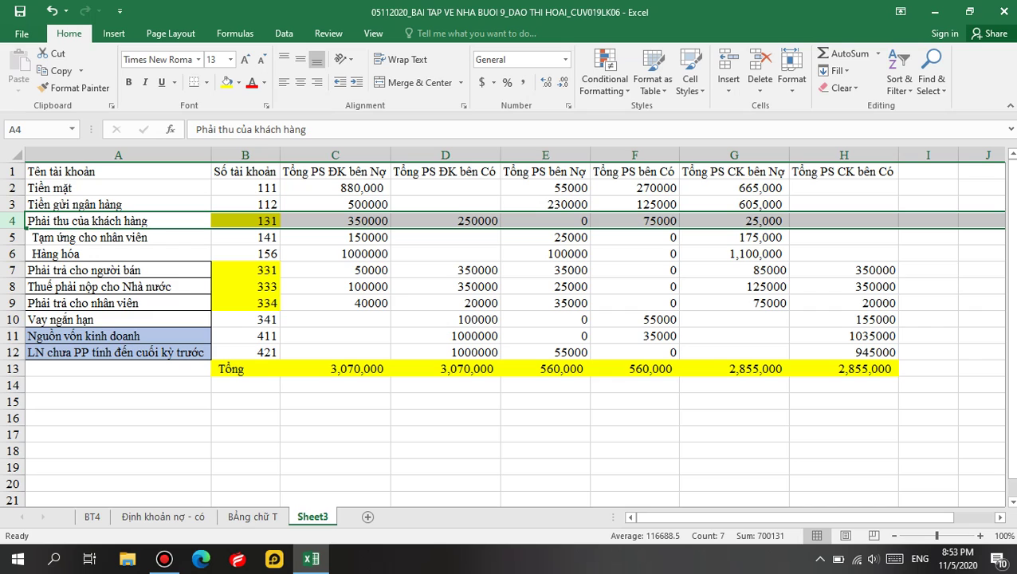
Replace the closing debit formula of account 131 in G4 with =C4-F4
{"action": "left_click", "coordinate": [734, 221]}
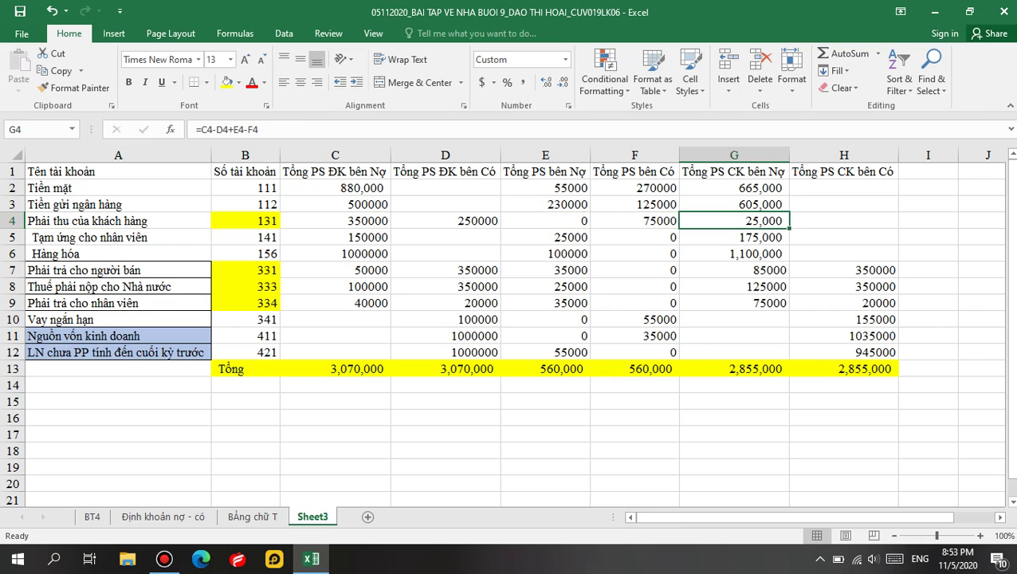
{"action": "type", "text": "35"}
{"action": "key", "text": "BackSpace"}
{"action": "key", "text": "BackSpace"}
{"action": "type", "text": "="}
{"action": "left_click", "coordinate": [335, 221]}
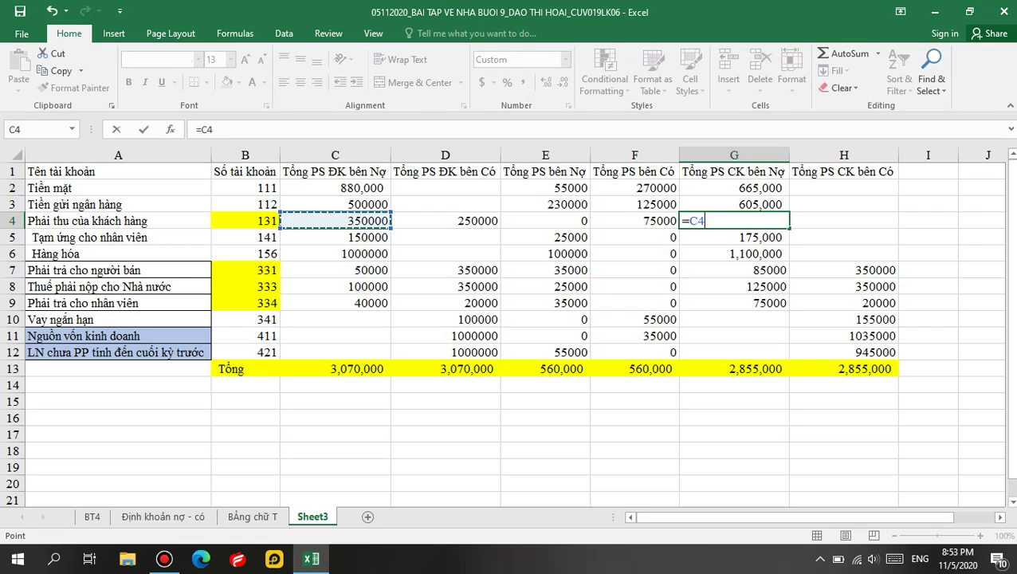
{"action": "type", "text": "-"}
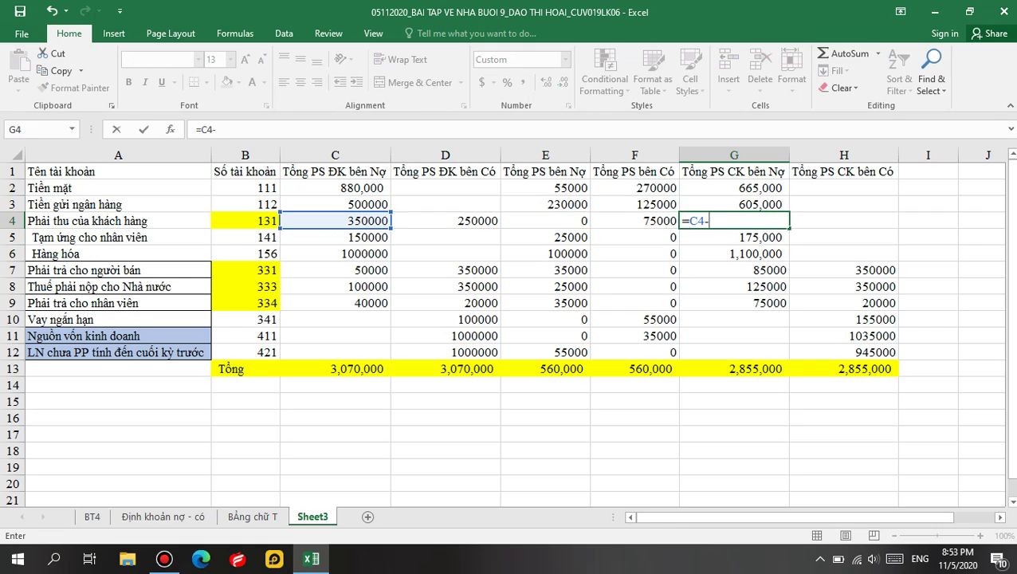
{"action": "left_click", "coordinate": [635, 221]}
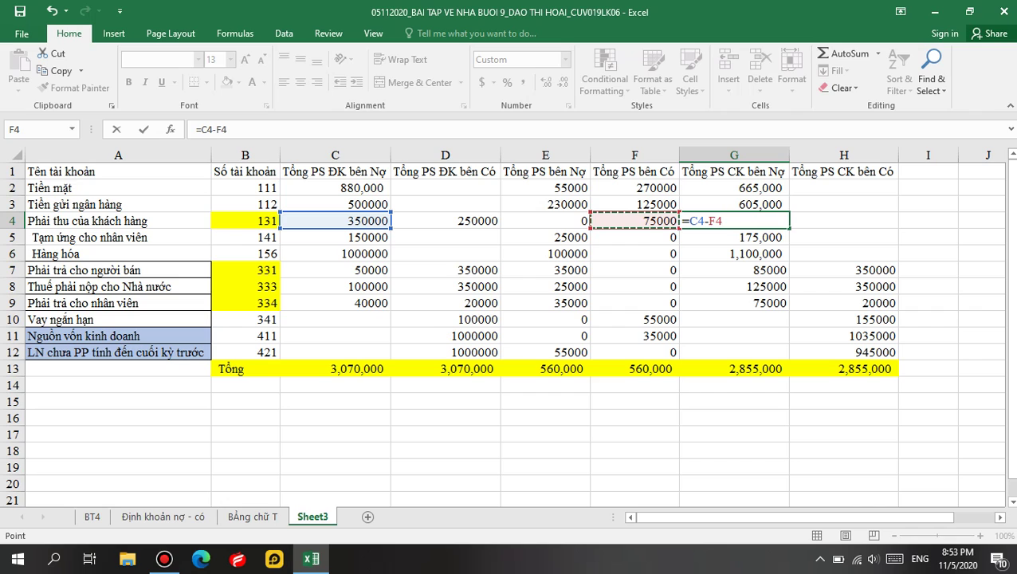
{"action": "key", "text": "Return"}
Enter =D4 in H4 as the closing credit balance of account 131
{"action": "left_click", "coordinate": [843, 221]}
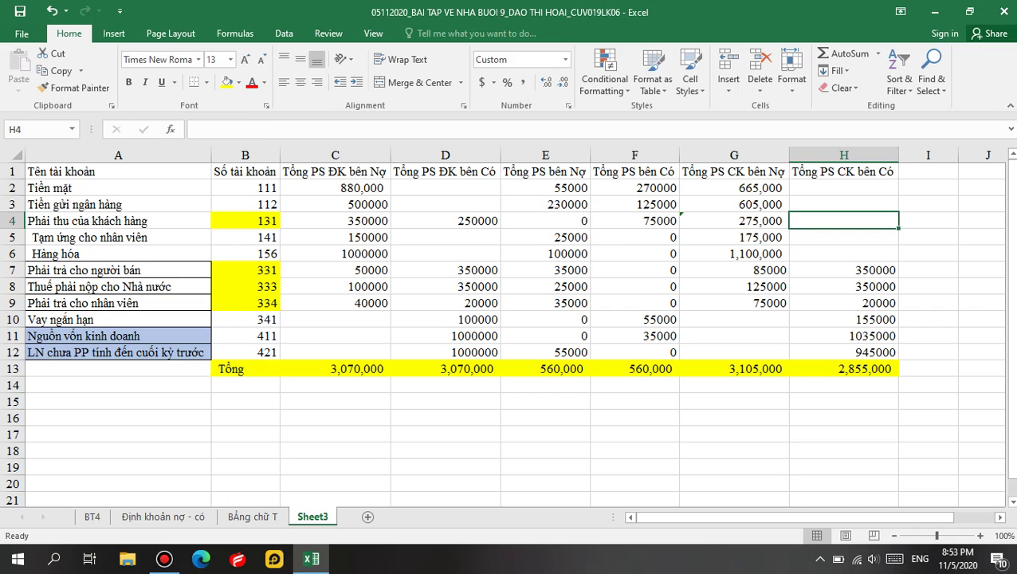
{"action": "type", "text": "="}
{"action": "left_click", "coordinate": [444, 221]}
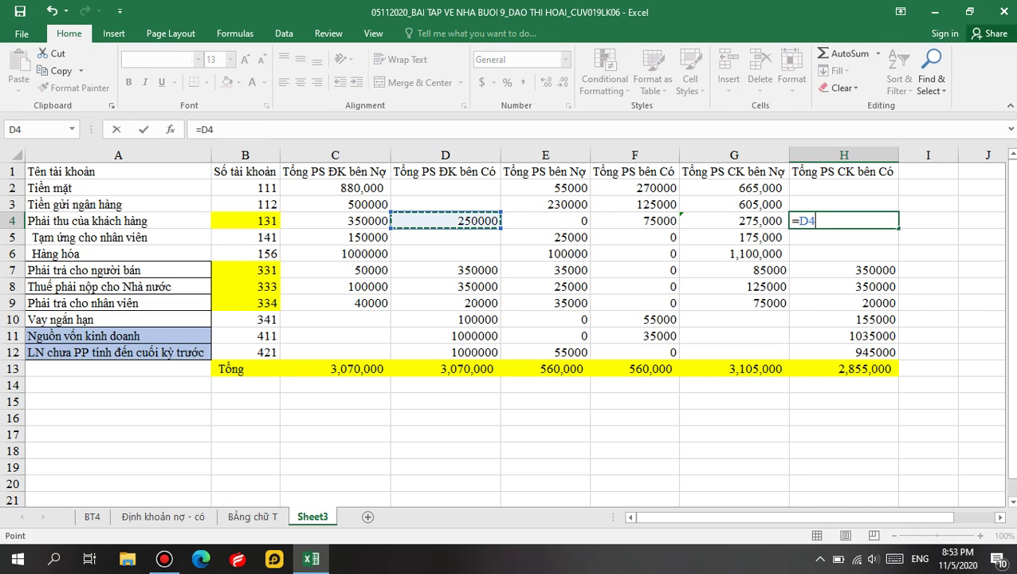
{"action": "key", "text": "Return"}
Check the closing balance formulas of account 131 in G4 and H4 against the closing debit formula of account 333
{"action": "left_click", "coordinate": [734, 286]}
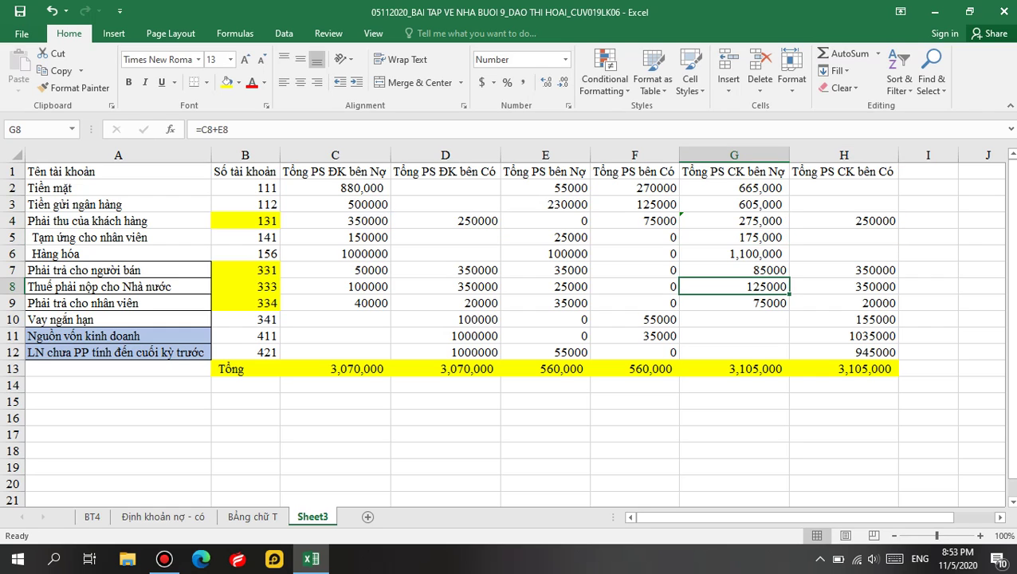
{"action": "left_click", "coordinate": [734, 221]}
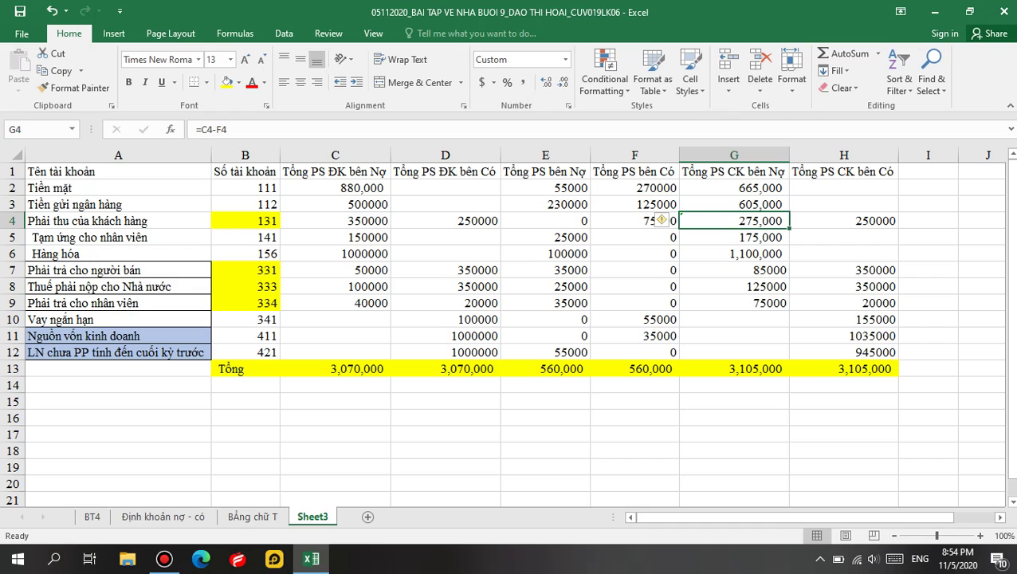
{"action": "left_click", "coordinate": [843, 236]}
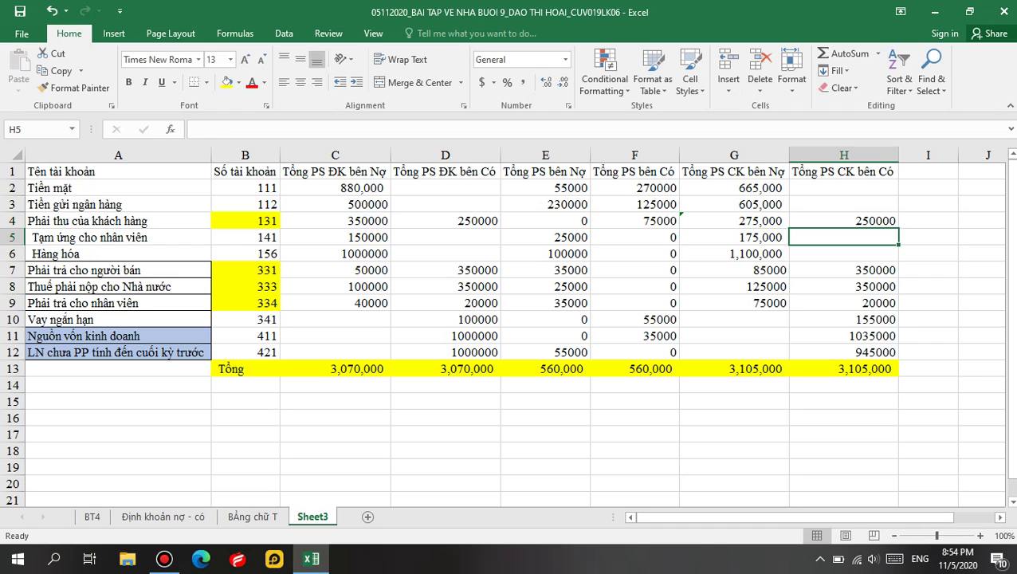
{"action": "left_click", "coordinate": [844, 221]}
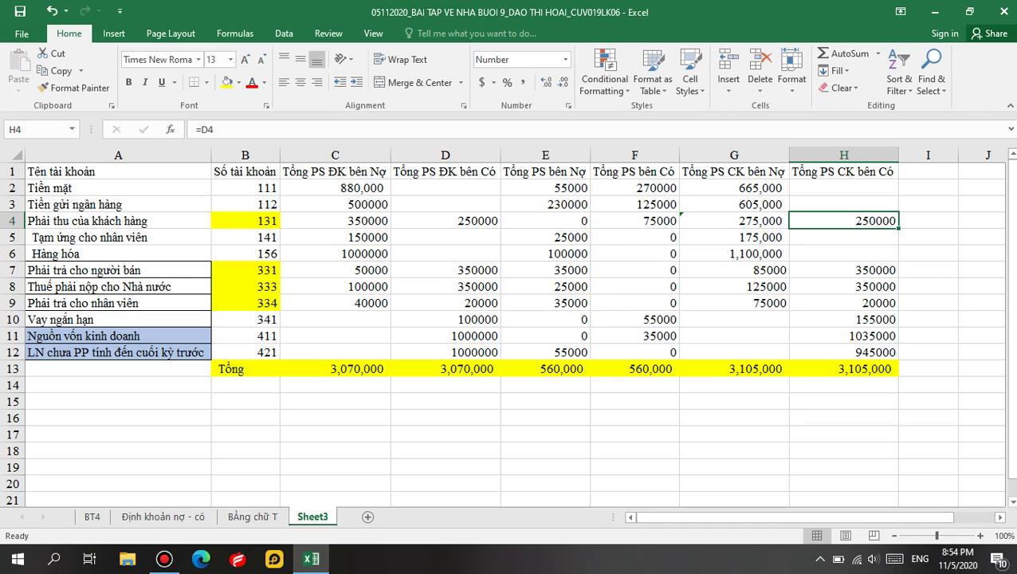
Review the trial balance rows for Tạm ứng cho nhân viên, Hàng hóa, Phải trả cho người bán and Thuế phải nộp cho Nhà nước
{"action": "left_click", "coordinate": [12, 236]}
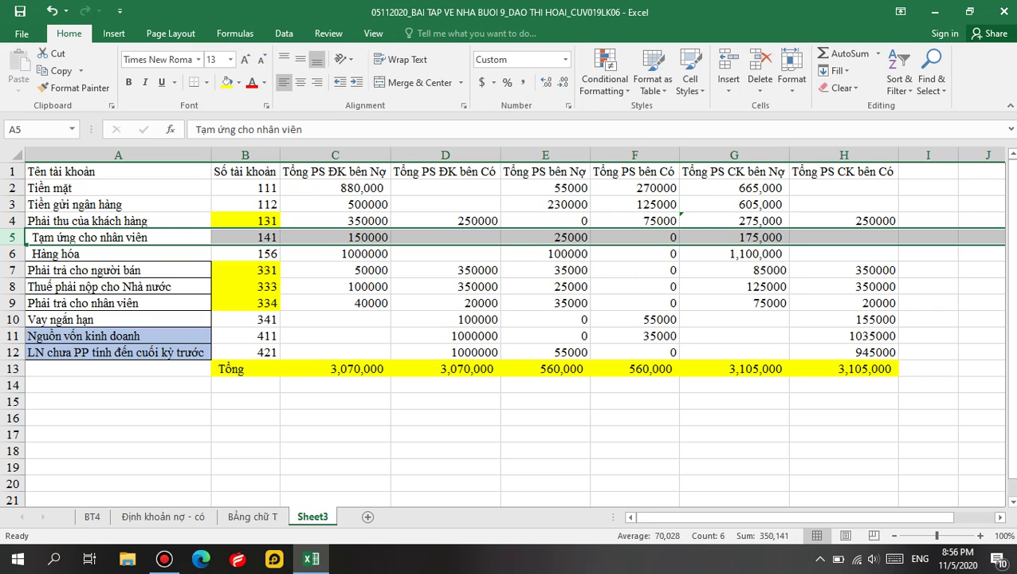
{"action": "left_click", "coordinate": [12, 254]}
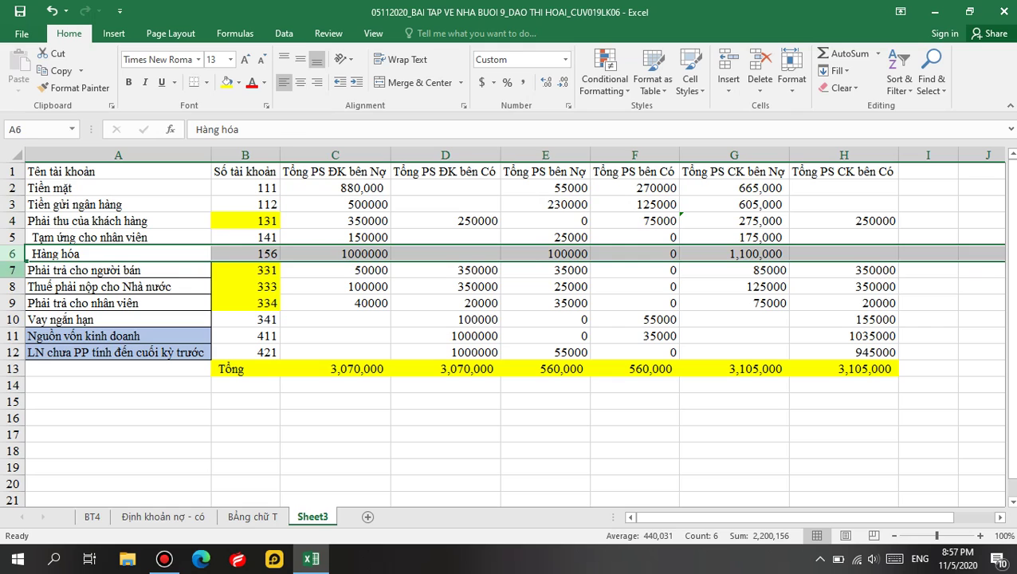
{"action": "left_click", "coordinate": [12, 269]}
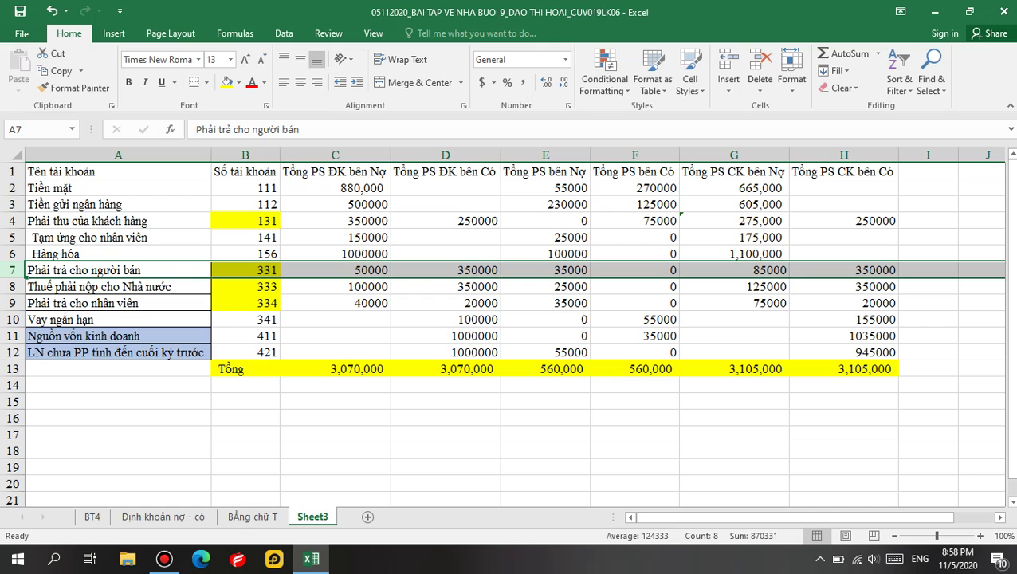
{"action": "left_click", "coordinate": [12, 286]}
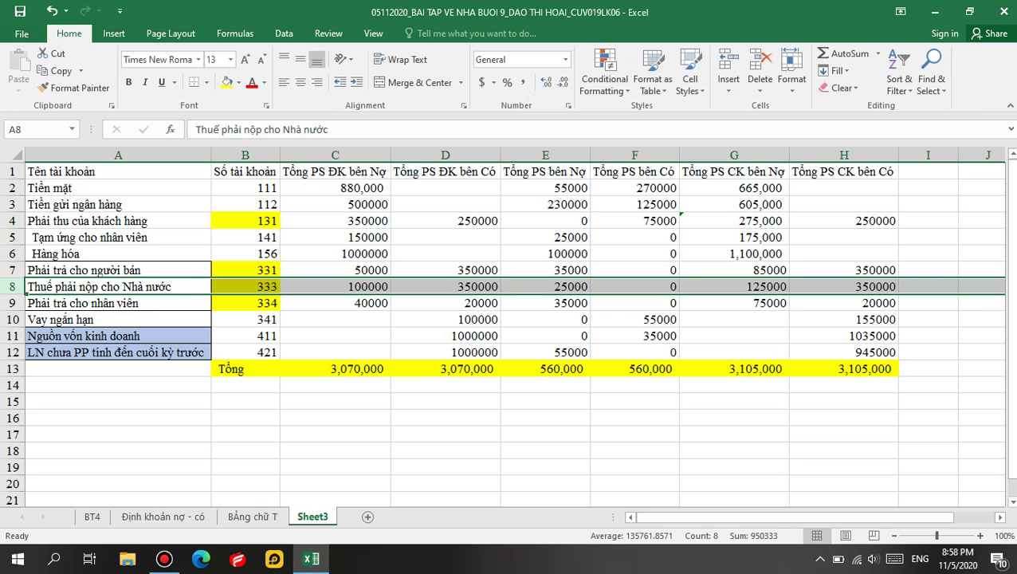
Change the closing debit formula of account 333 in G8 to =C8
{"action": "double_click", "coordinate": [734, 286]}
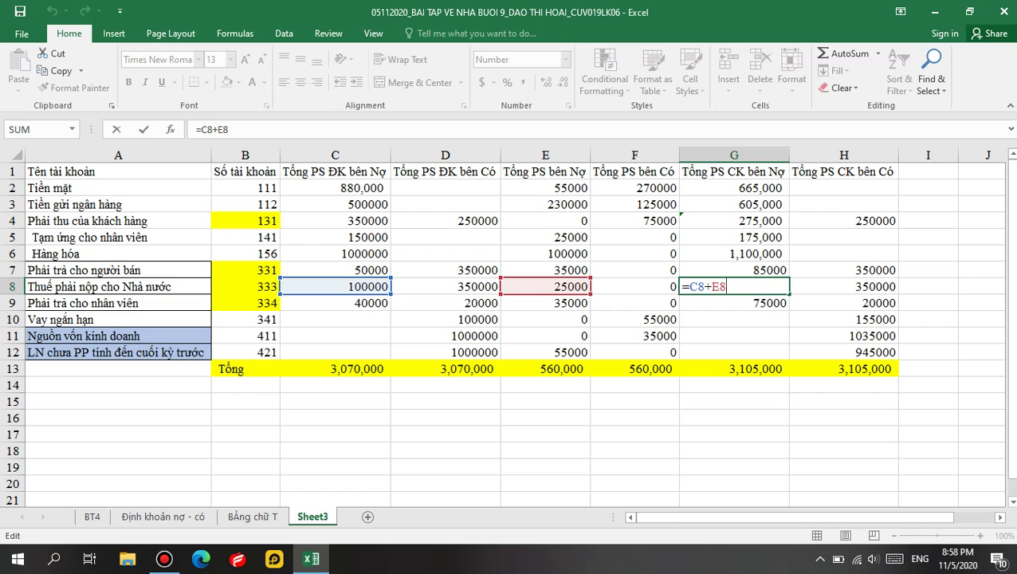
{"action": "key", "text": "BackSpace"}
{"action": "key", "text": "BackSpace"}
{"action": "key", "text": "BackSpace"}
{"action": "key", "text": "Return"}
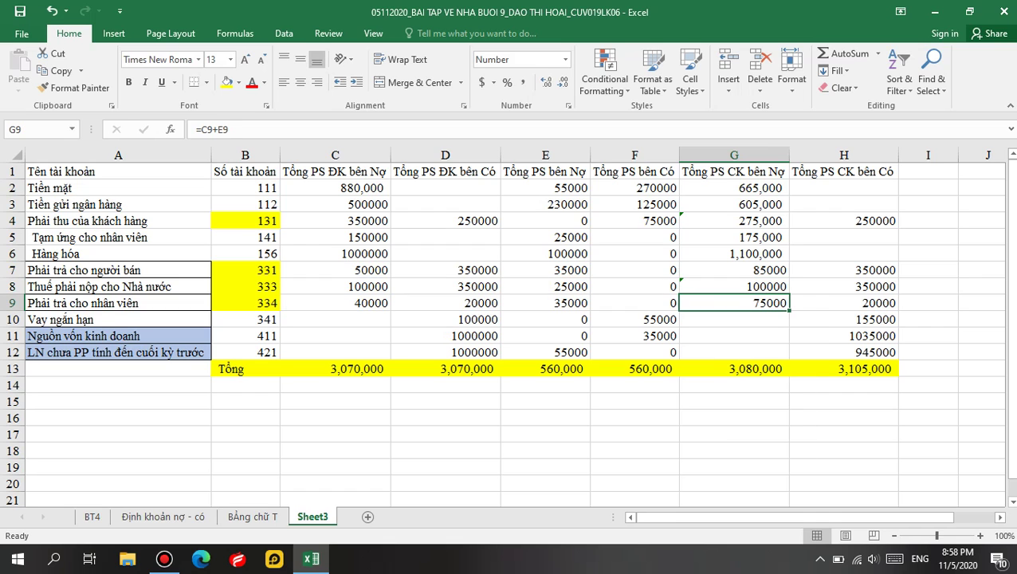
Change the closing credit formula of account 333 in H8 to =D8+F8-E8 and check it together with the formula in G8
{"action": "double_click", "coordinate": [828, 286]}
{"action": "left_click", "coordinate": [836, 286]}
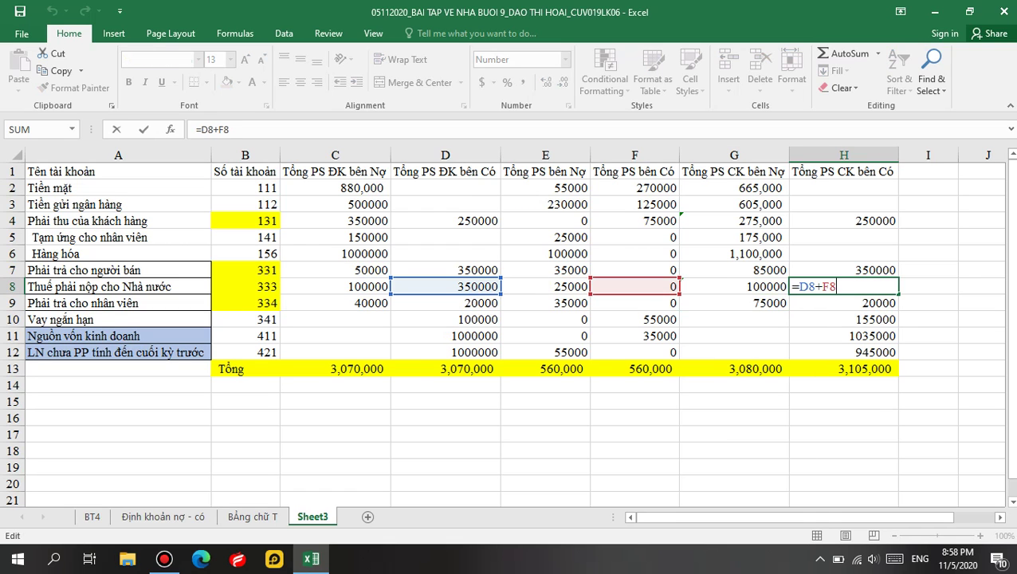
{"action": "type", "text": "-E8"}
{"action": "key", "text": "Return"}
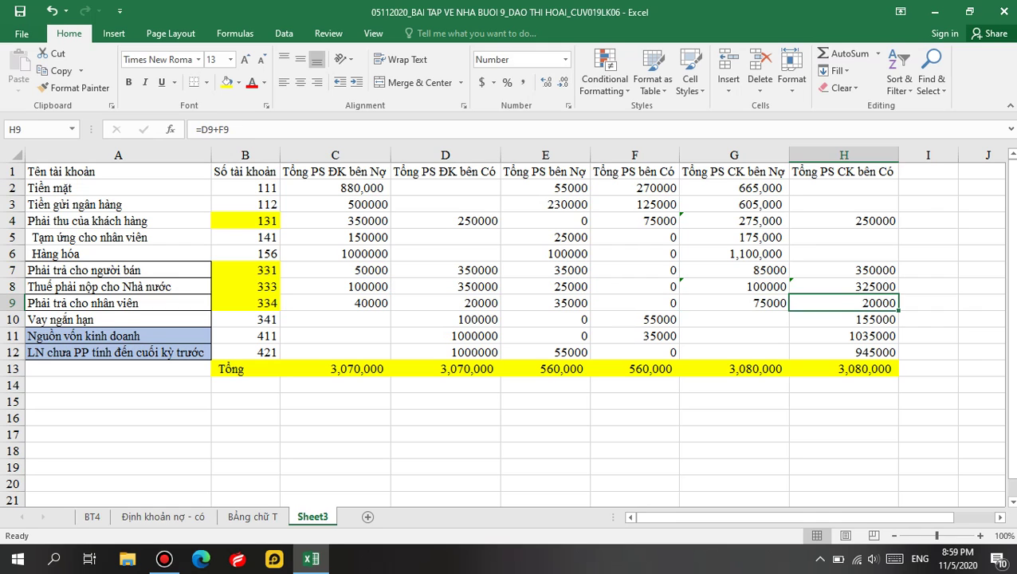
{"action": "left_click", "coordinate": [734, 287]}
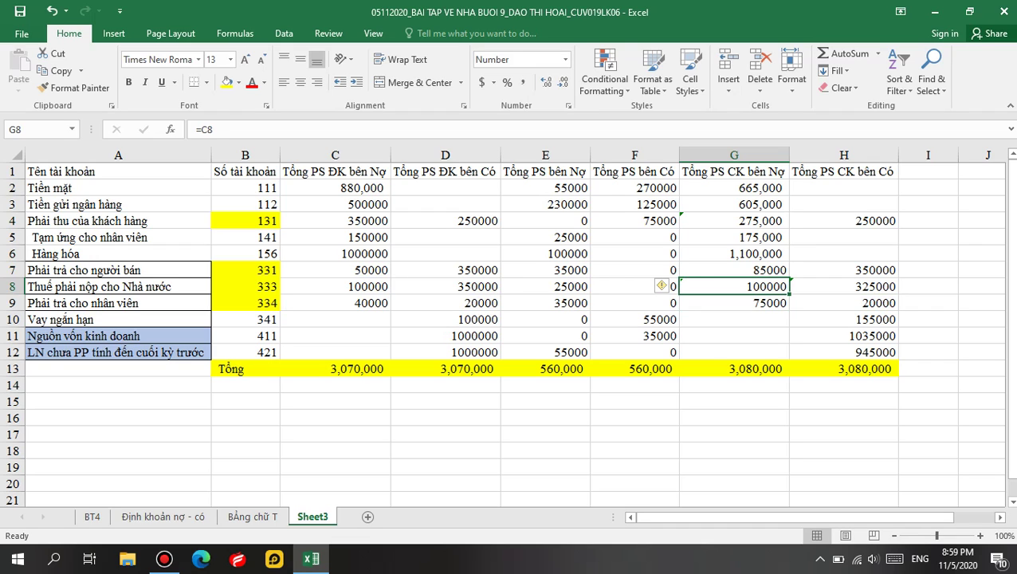
{"action": "left_click", "coordinate": [844, 286]}
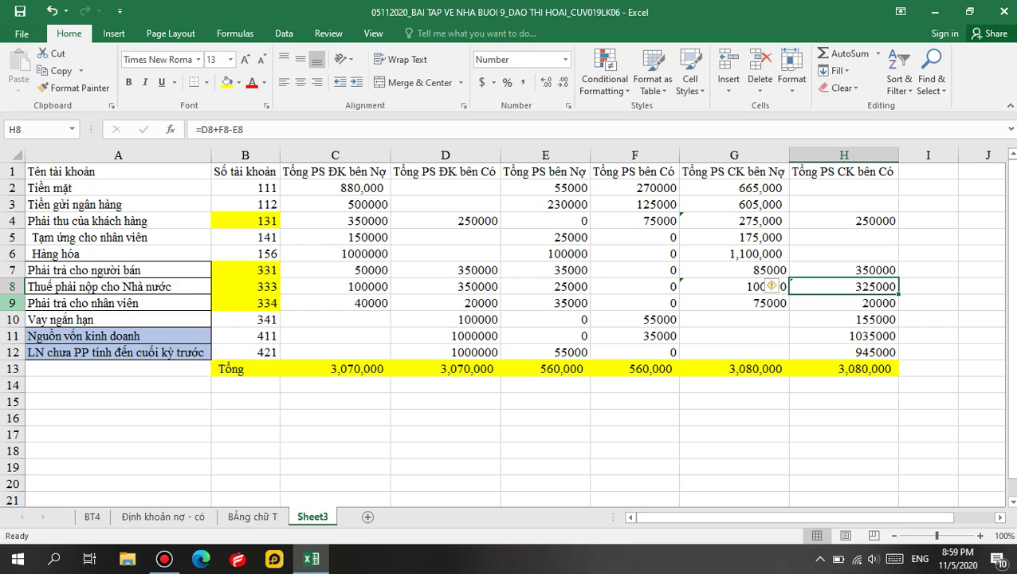
Clear the closing debit and closing credit formulas of Phải trả cho nhân viên in G9 and H9
{"action": "left_click", "coordinate": [13, 303]}
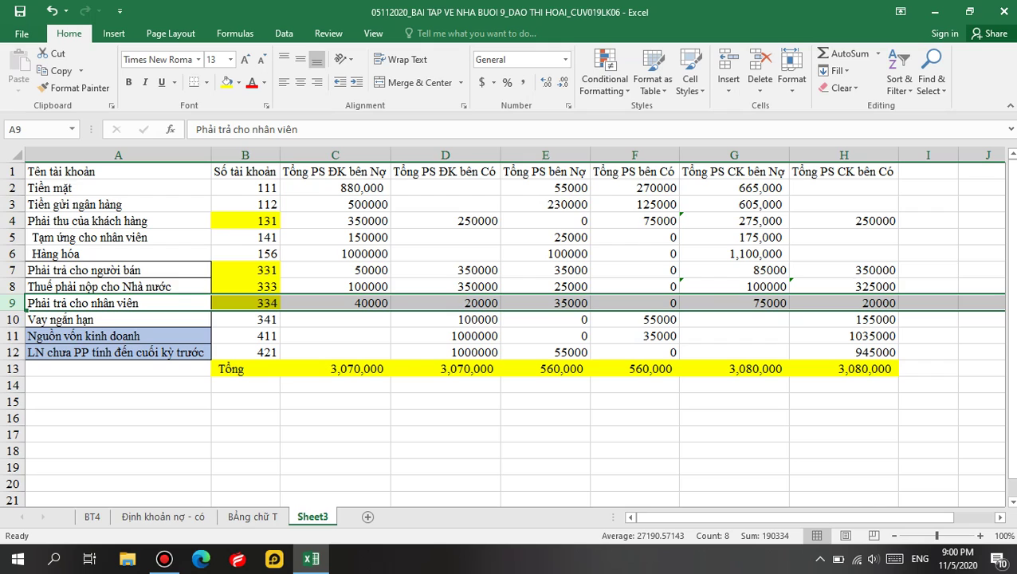
{"action": "left_click", "coordinate": [733, 303]}
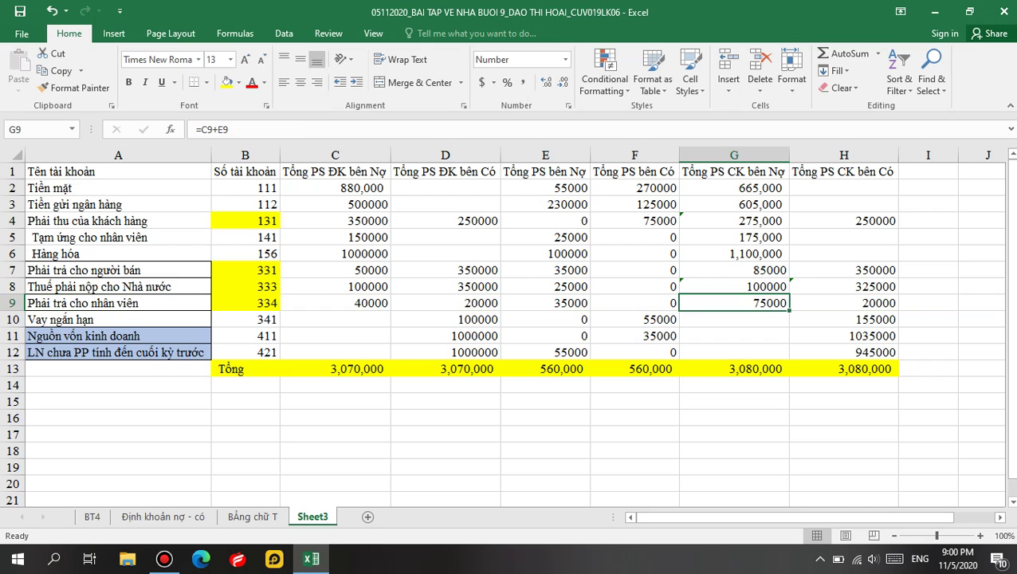
{"action": "key", "text": "Delete"}
{"action": "left_click", "coordinate": [843, 303]}
{"action": "key", "text": "Delete"}
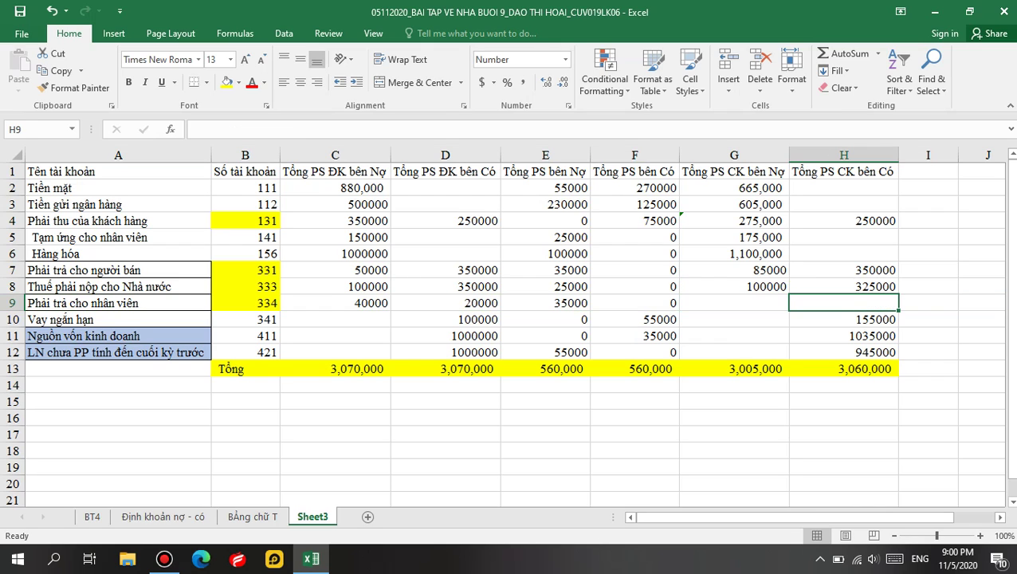
Check the closing credit formula of account 341 and the period debit formula of account 334
{"action": "left_click", "coordinate": [843, 318]}
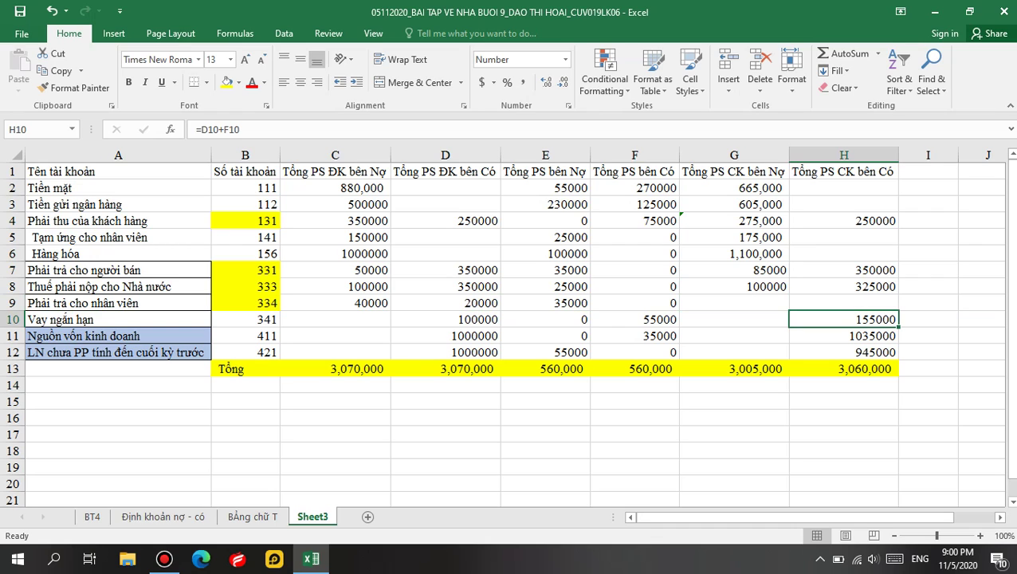
{"action": "left_click", "coordinate": [545, 302]}
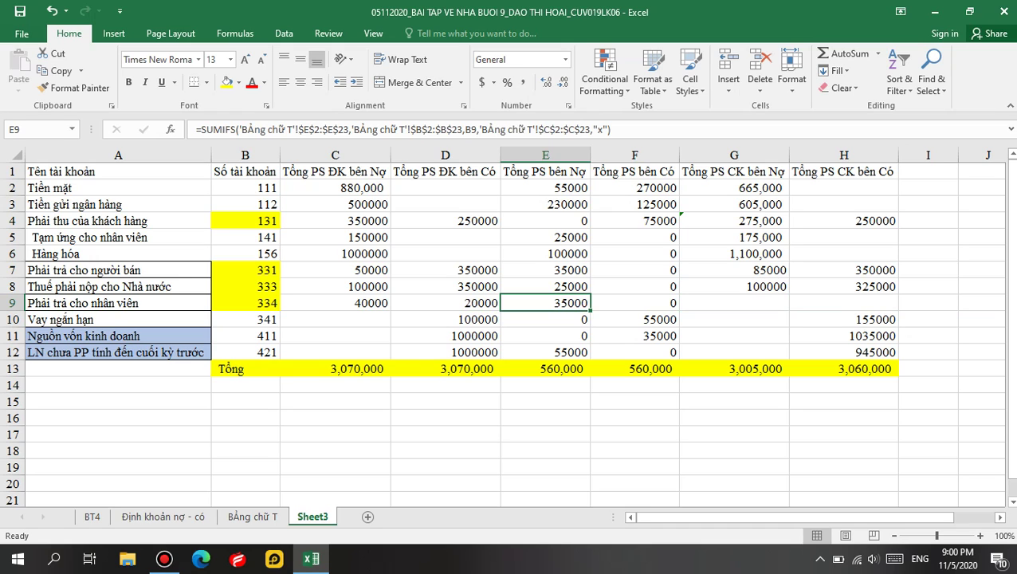
{"action": "left_click", "coordinate": [733, 303]}
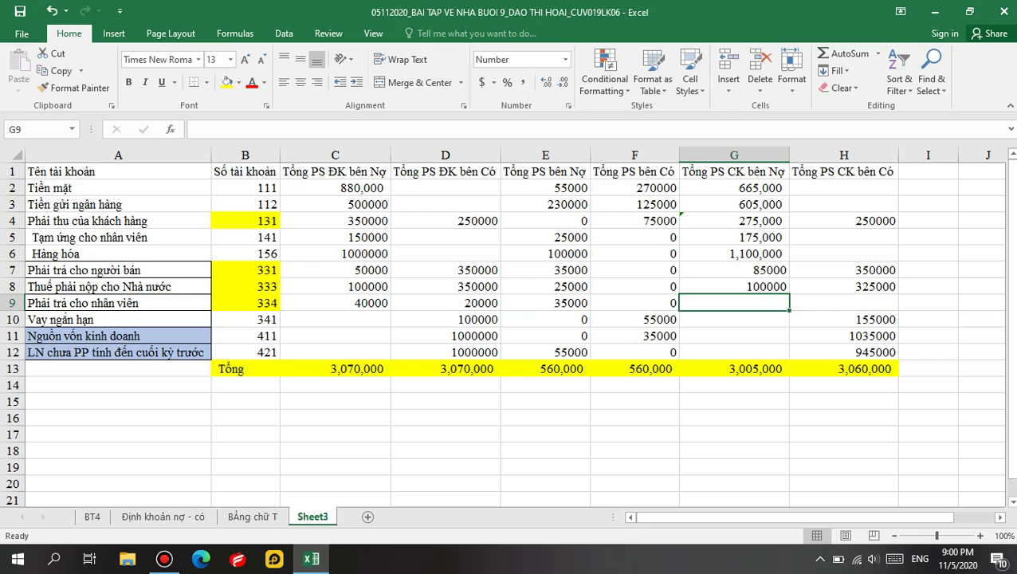
Set the opening credit balance of account 334 in D9 to 50000
{"action": "left_click", "coordinate": [482, 303]}
{"action": "double_click", "coordinate": [481, 302]}
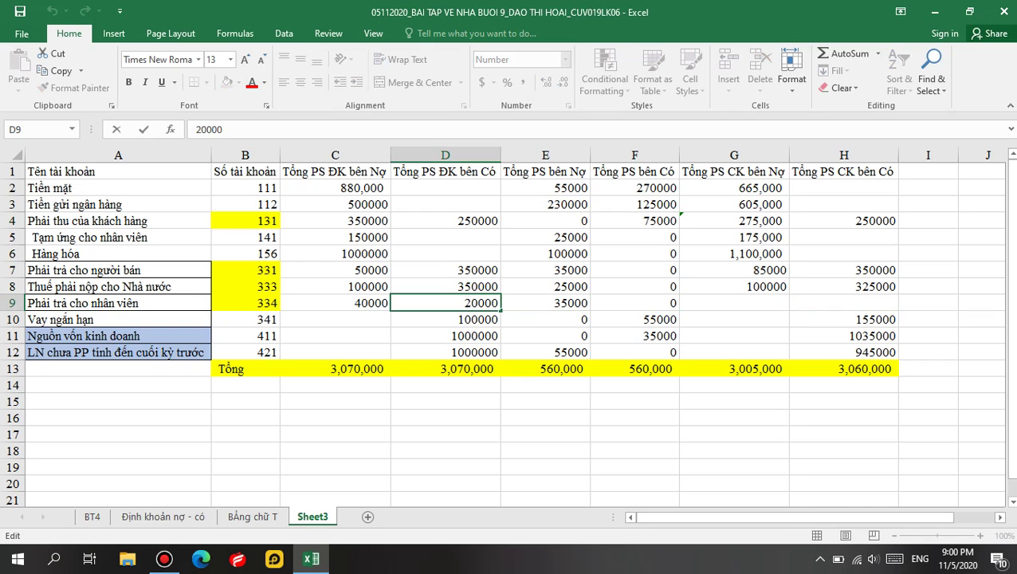
{"action": "left_click", "coordinate": [478, 303]}
{"action": "key", "text": "BackSpace"}
{"action": "key", "text": "BackSpace"}
{"action": "type", "text": "50"}
{"action": "key", "text": "Return"}
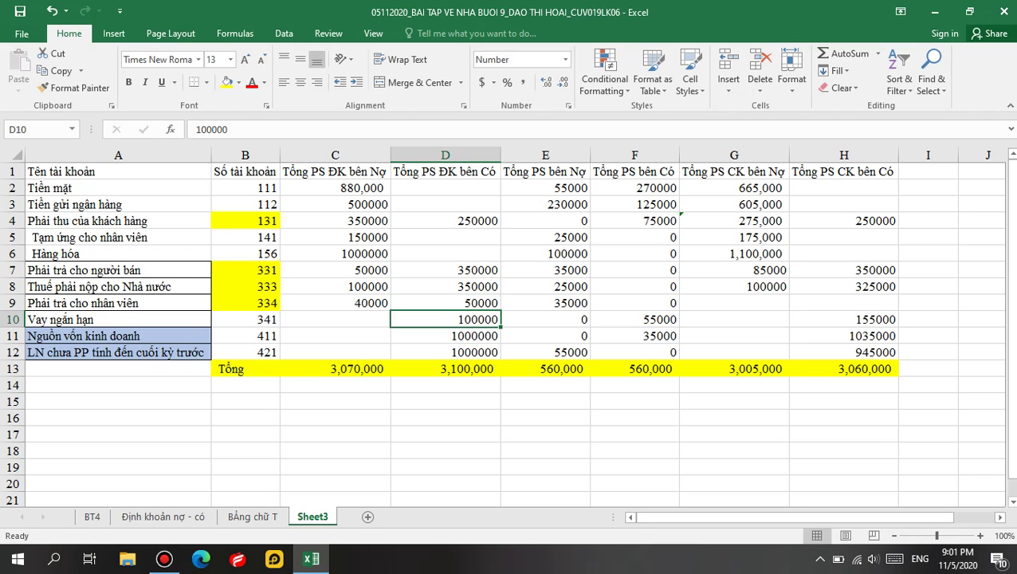
Set the opening debit balance of account 131 in C4 to 353000
{"action": "double_click", "coordinate": [368, 220]}
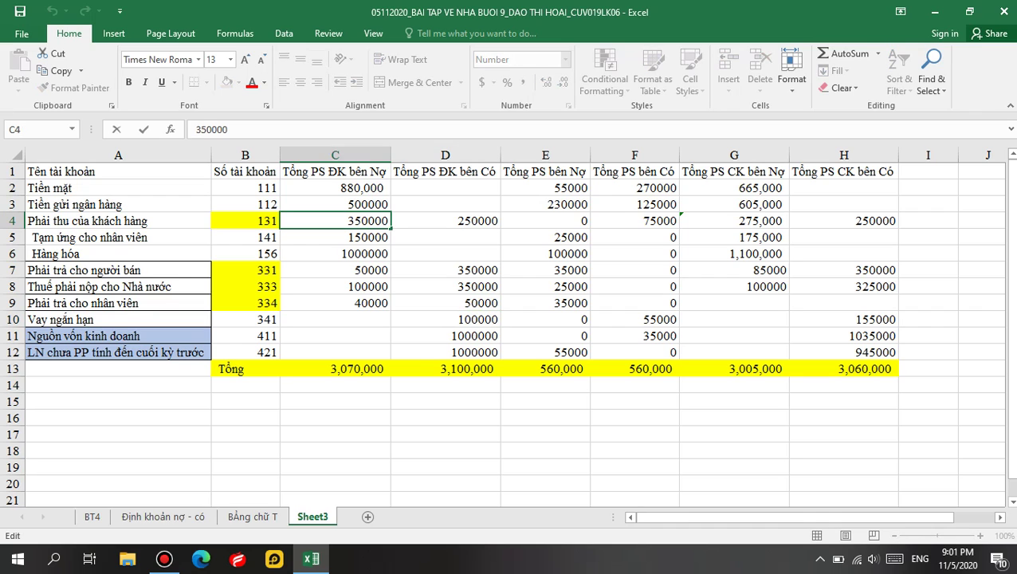
{"action": "key", "text": "BackSpace"}
{"action": "type", "text": "3"}
{"action": "key", "text": "Return"}
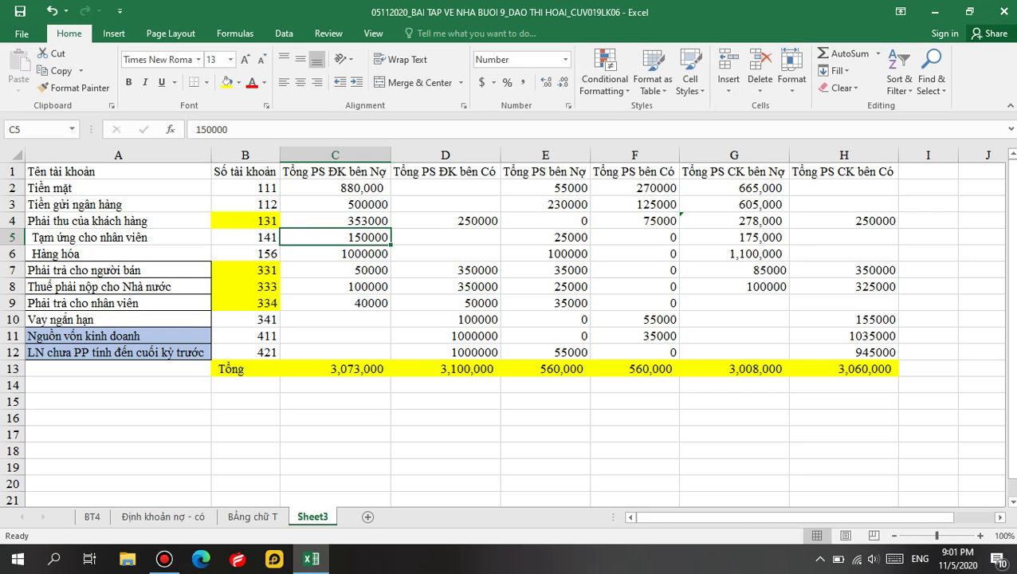
Set the opening debit balance of account 131 in C4 to 0
{"action": "double_click", "coordinate": [368, 221]}
{"action": "key", "text": "BackSpace"}
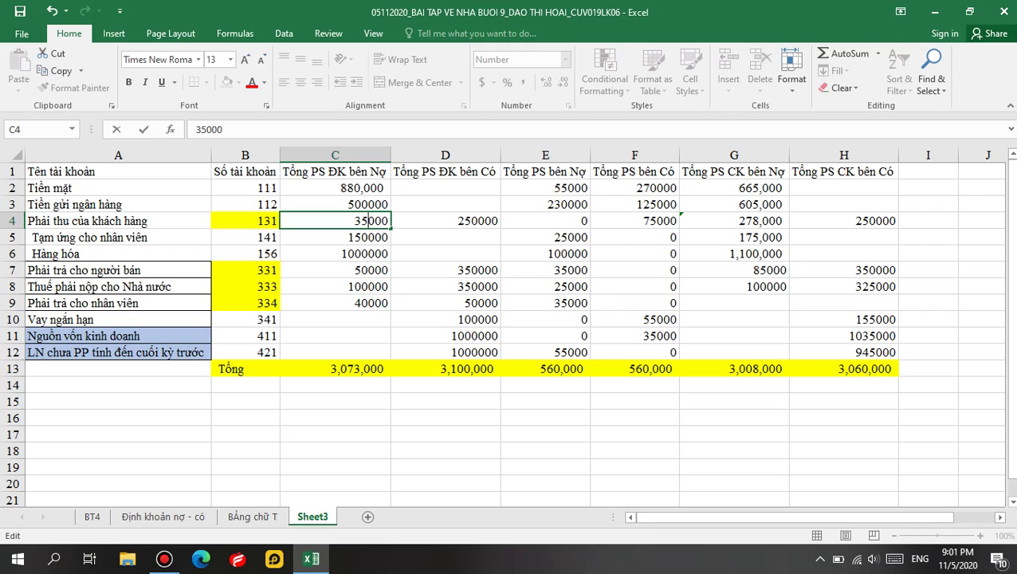
{"action": "key", "text": "BackSpace"}
{"action": "key", "text": "BackSpace"}
{"action": "left_click", "coordinate": [335, 401]}
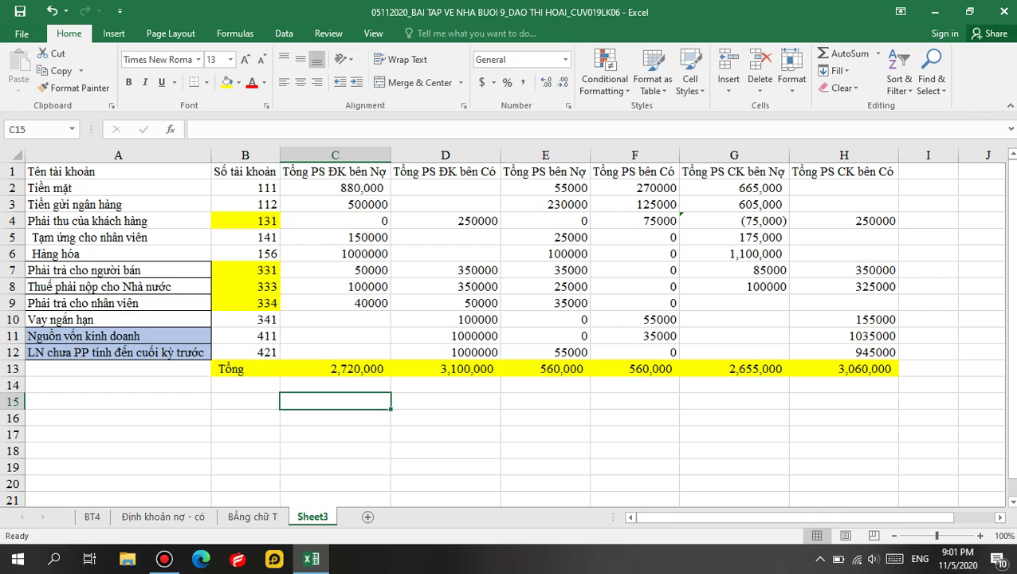
Calculate the difference between the opening credit and debit totals in D15 with =D13-C13
{"action": "left_click", "coordinate": [445, 401]}
{"action": "type", "text": "="}
{"action": "key", "text": "Up"}
{"action": "key", "text": "Up"}
{"action": "type", "text": "-"}
{"action": "left_click", "coordinate": [335, 369]}
{"action": "key", "text": "Return"}
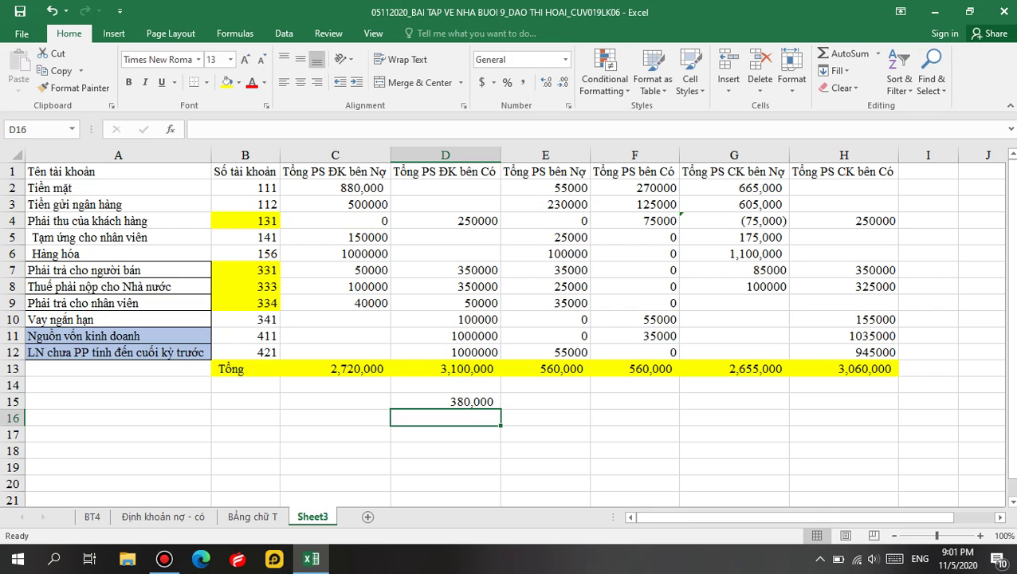
Move the difference formula from D15 into the opening debit cell of account 131, C4
{"action": "left_click", "coordinate": [445, 401]}
{"action": "key", "text": "ctrl+c"}
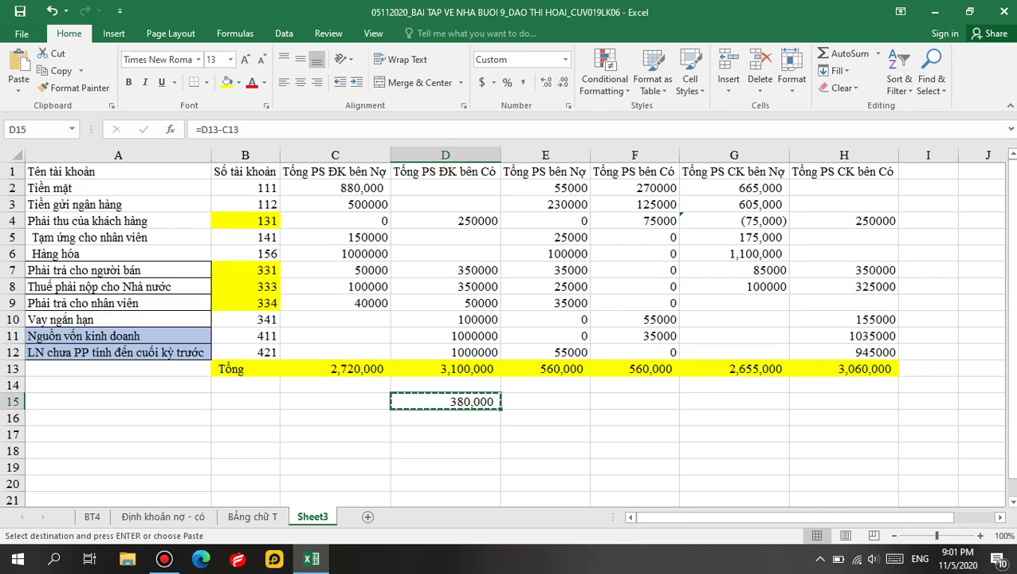
{"action": "left_click", "coordinate": [335, 220]}
{"action": "key", "text": "ctrl+v"}
{"action": "left_click", "coordinate": [483, 328]}
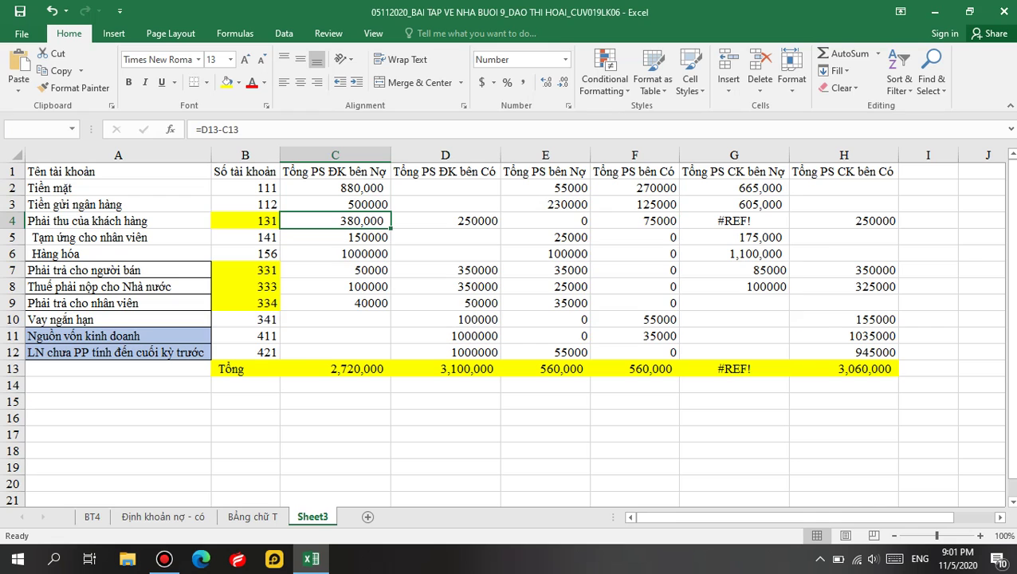
{"action": "left_click", "coordinate": [445, 417]}
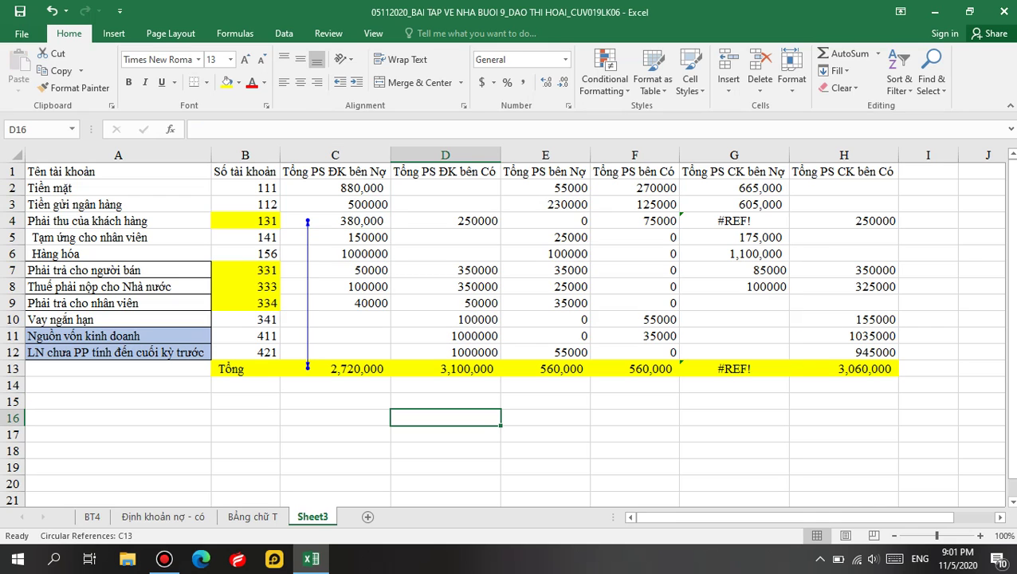
Inspect the SUM formula of the opening debit total in C13
{"action": "double_click", "coordinate": [355, 368]}
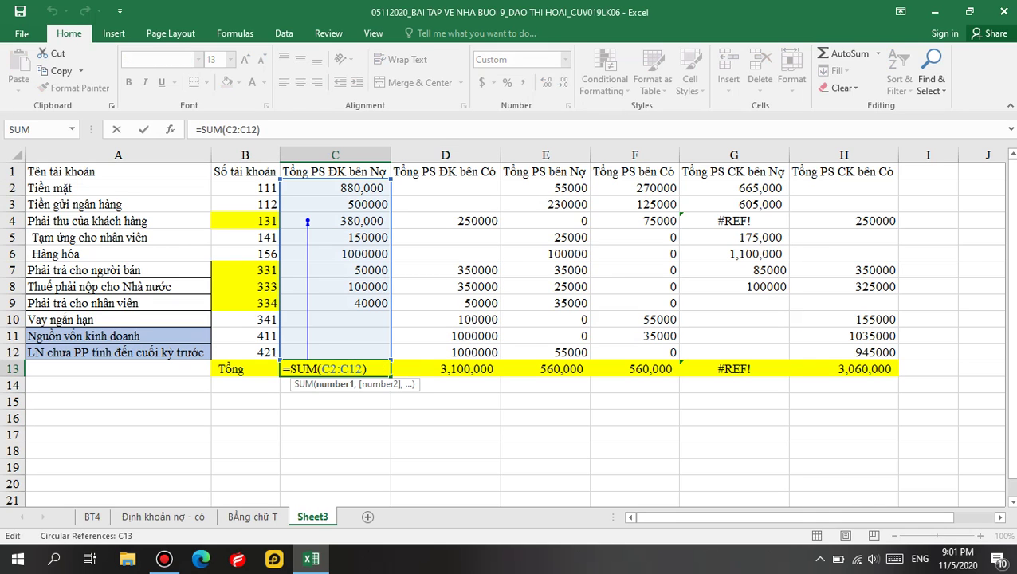
{"action": "key", "text": "Return"}
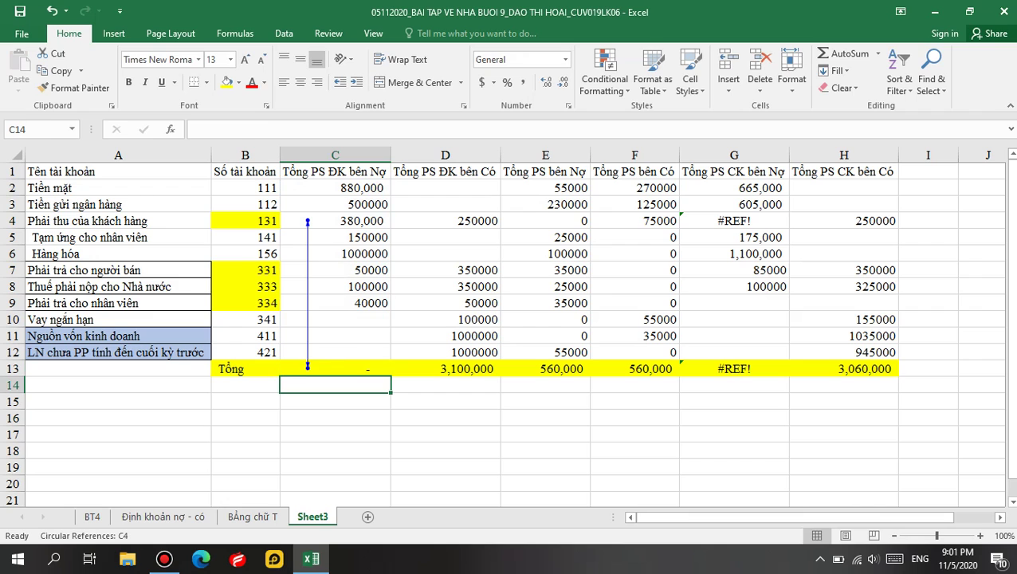
{"action": "key", "text": "Up"}
{"action": "key", "text": "F2"}
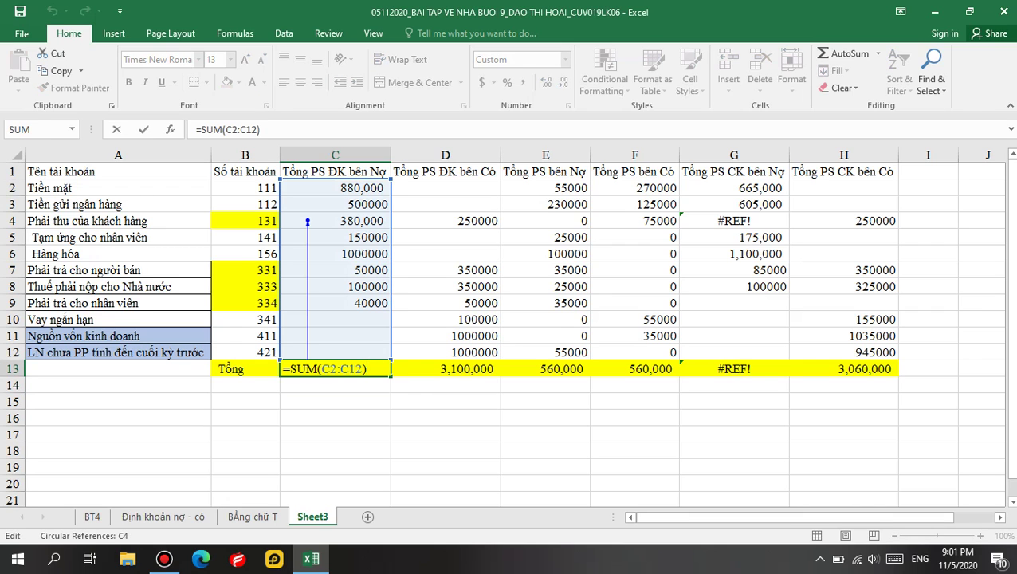
{"action": "key", "text": "Escape"}
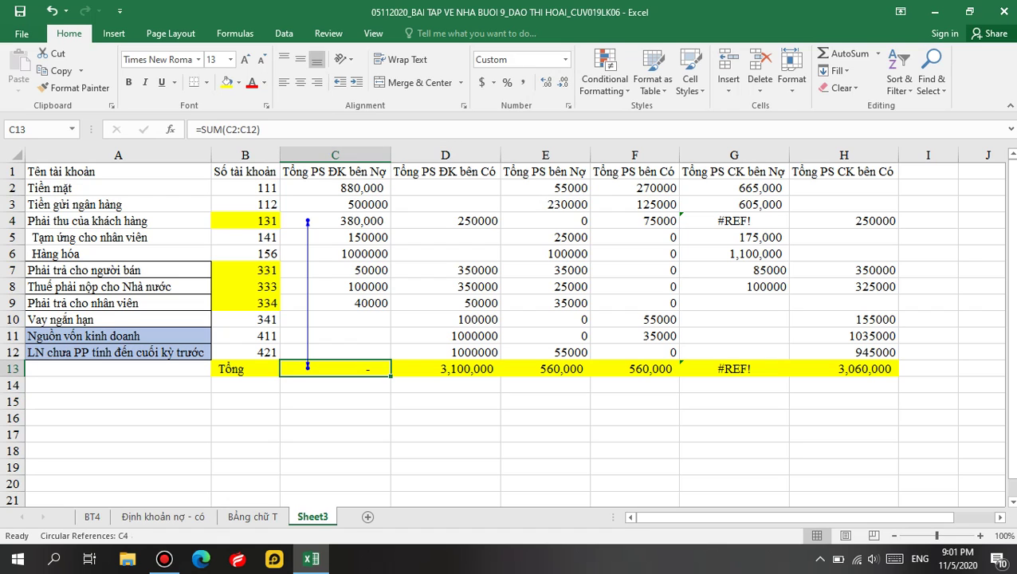
Clear the SUM formula of the opening debit total in C13
{"action": "key", "text": "F2"}
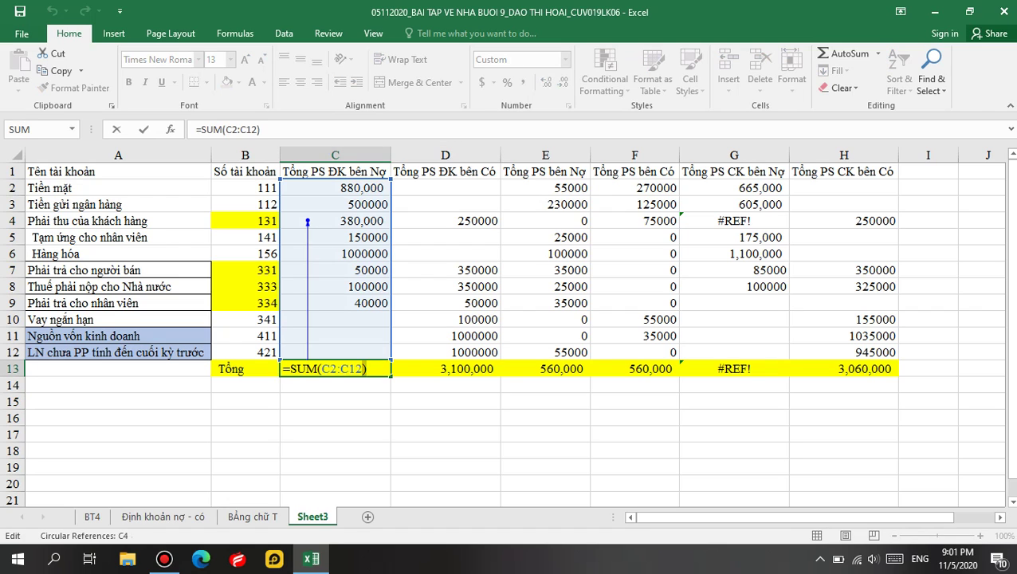
{"action": "key", "text": "BackSpace"}
{"action": "left_click", "coordinate": [444, 450]}
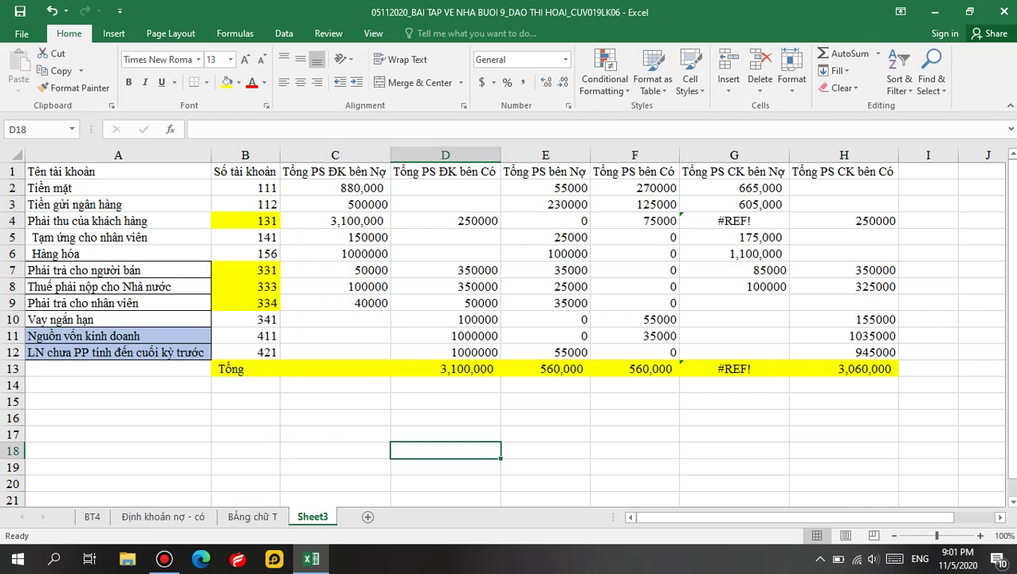
Clear the difference formula from the opening debit cell of account 131, C4
{"action": "left_click", "coordinate": [334, 368]}
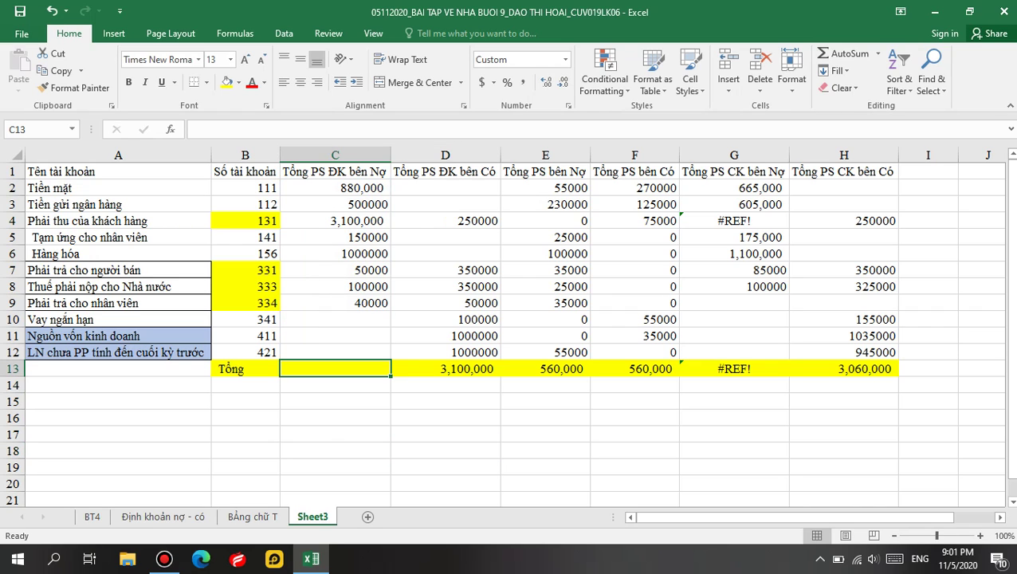
{"action": "left_click", "coordinate": [335, 221]}
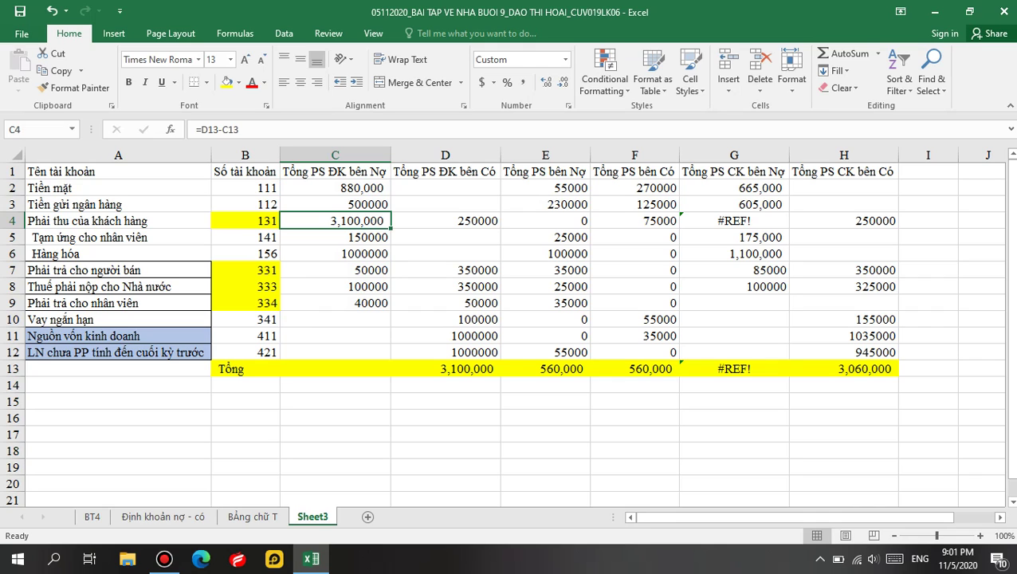
{"action": "key", "text": "BackSpace"}
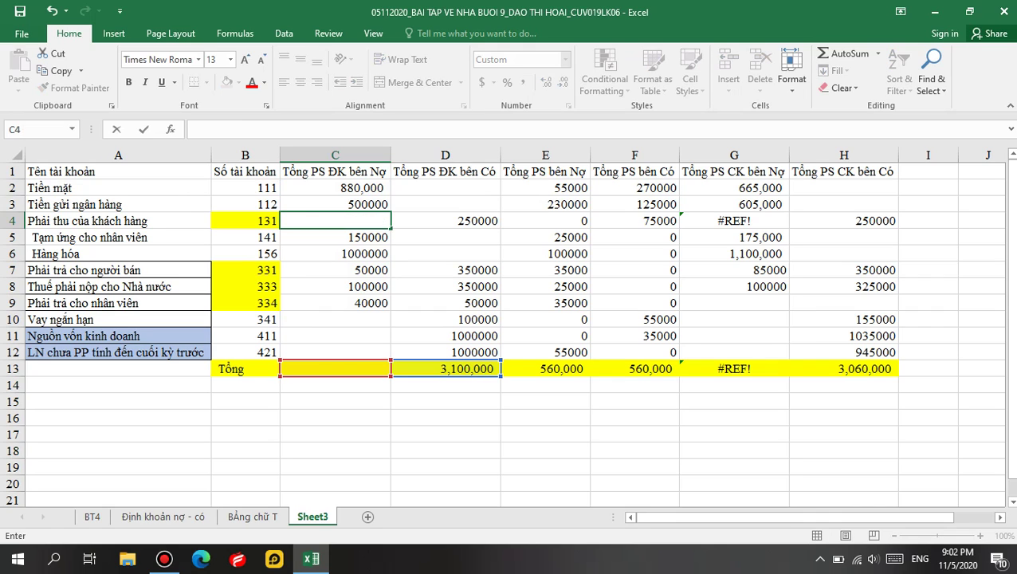
Total the opening debit column in C13 with a SUM of C2:C12
{"action": "left_click", "coordinate": [335, 368]}
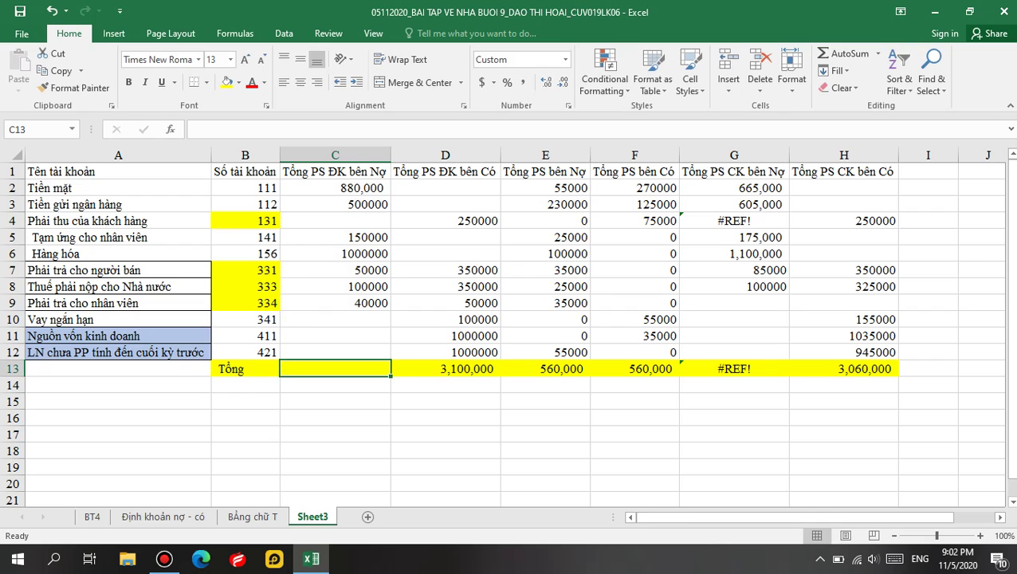
{"action": "type", "text": "=s"}
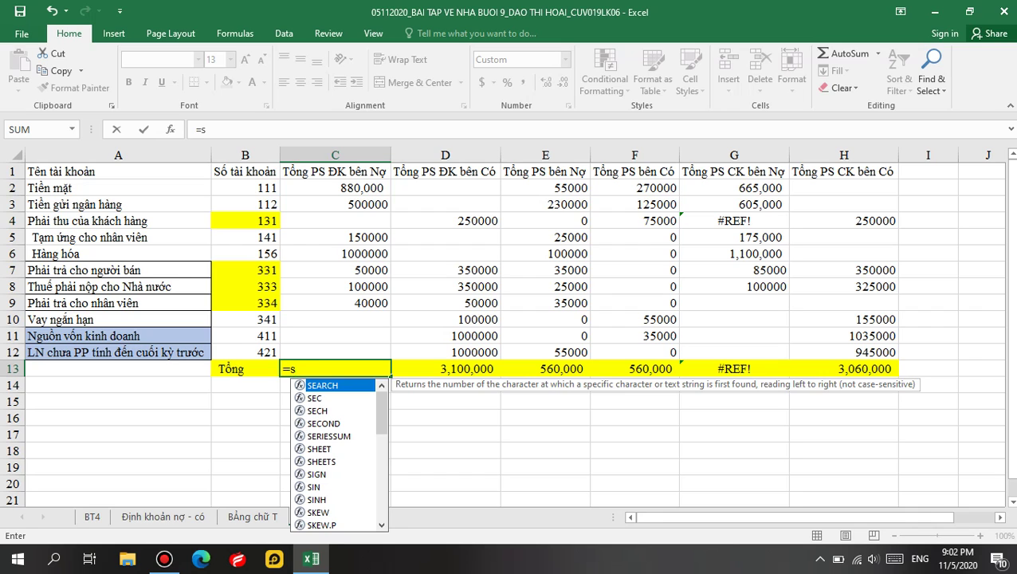
{"action": "type", "text": "u"}
{"action": "key", "text": "Down"}
{"action": "key", "text": "Down"}
{"action": "key", "text": "Tab"}
{"action": "left_click_drag", "start_coordinate": [335, 187], "coordinate": [335, 351]}
{"action": "key", "text": "Return"}
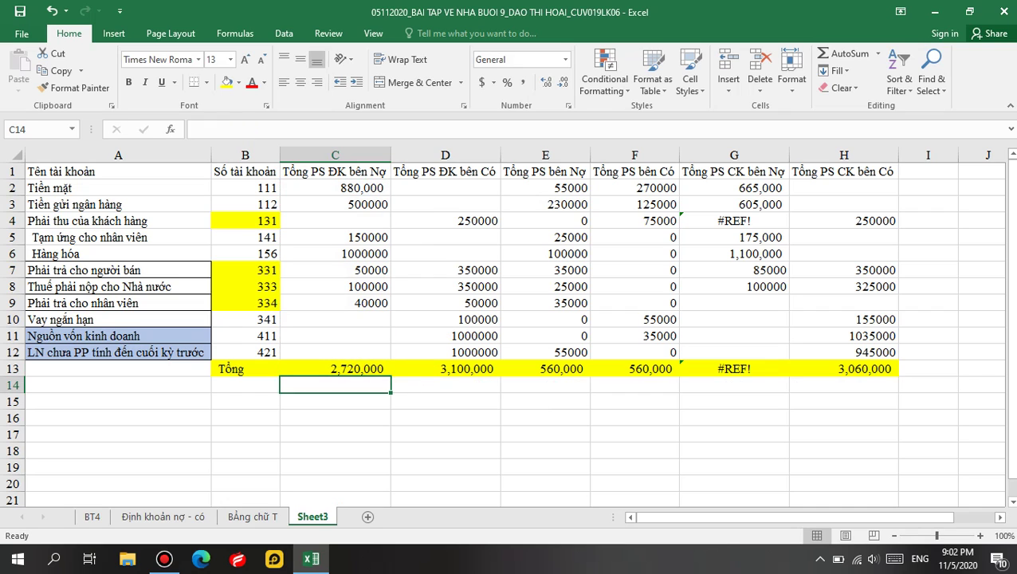
Calculate the opening credit total minus the opening debit total in D16 with =D13-C13
{"action": "left_click", "coordinate": [444, 417]}
{"action": "type", "text": "="}
{"action": "left_click", "coordinate": [444, 368]}
{"action": "type", "text": "-"}
{"action": "left_click", "coordinate": [335, 368]}
{"action": "key", "text": "Return"}
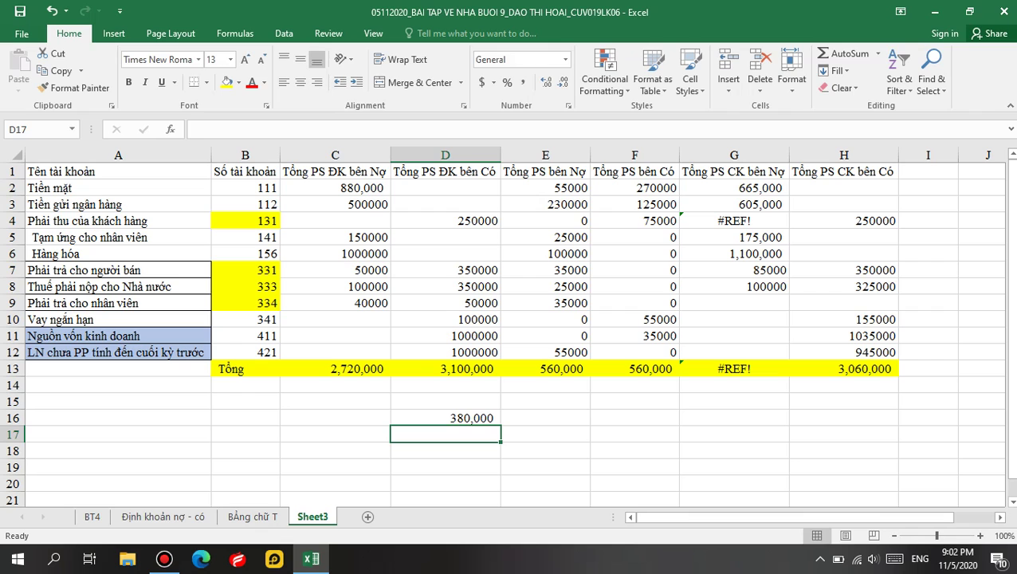
Convert the difference formula in D16 to a plain value and copy it into account 131's opening debit cell, C4
{"action": "left_click", "coordinate": [465, 417]}
{"action": "key", "text": "ctrl+c"}
{"action": "right_click", "coordinate": [465, 419]}
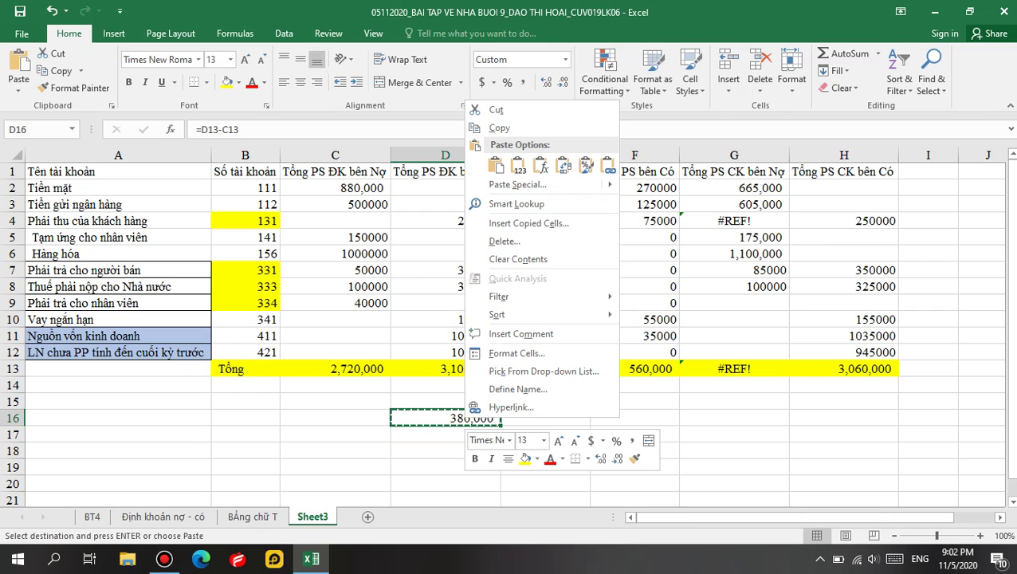
{"action": "left_click", "coordinate": [519, 165]}
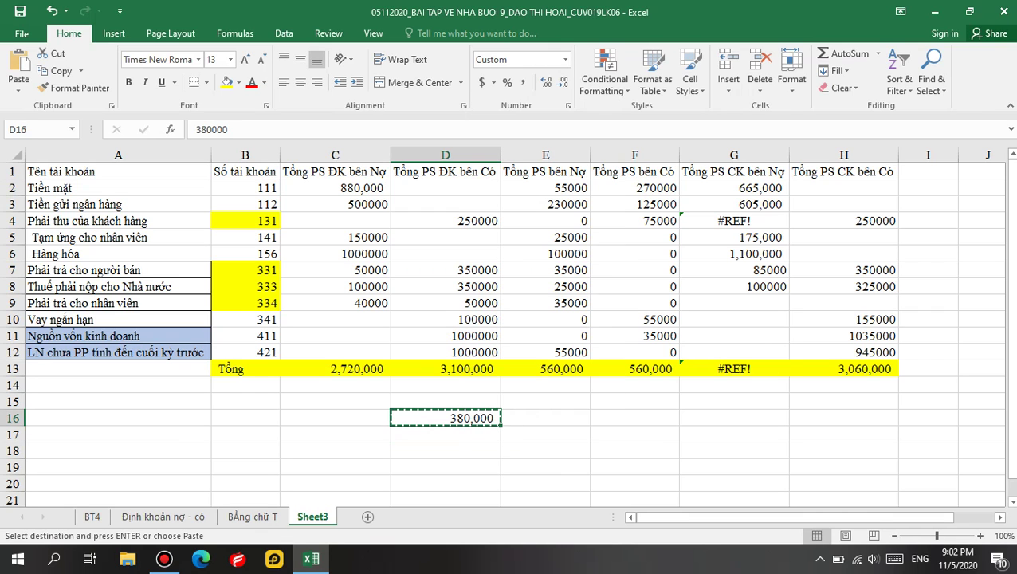
{"action": "left_click", "coordinate": [335, 221]}
{"action": "key", "text": "ctrl+v"}
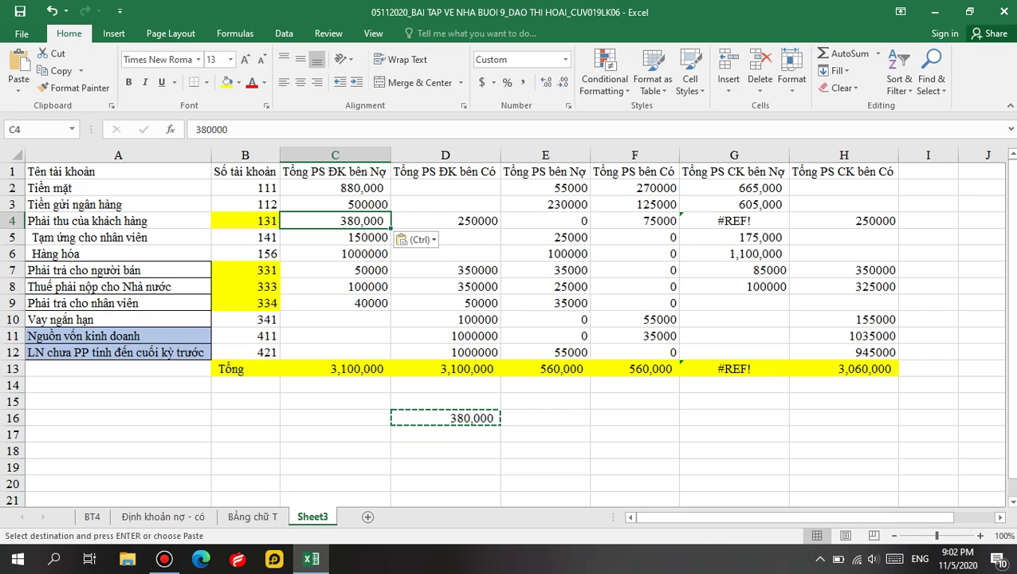
Inspect the SUM formula of the closing debit total in G13
{"action": "left_click", "coordinate": [635, 433]}
{"action": "left_click", "coordinate": [734, 368]}
{"action": "double_click", "coordinate": [734, 368]}
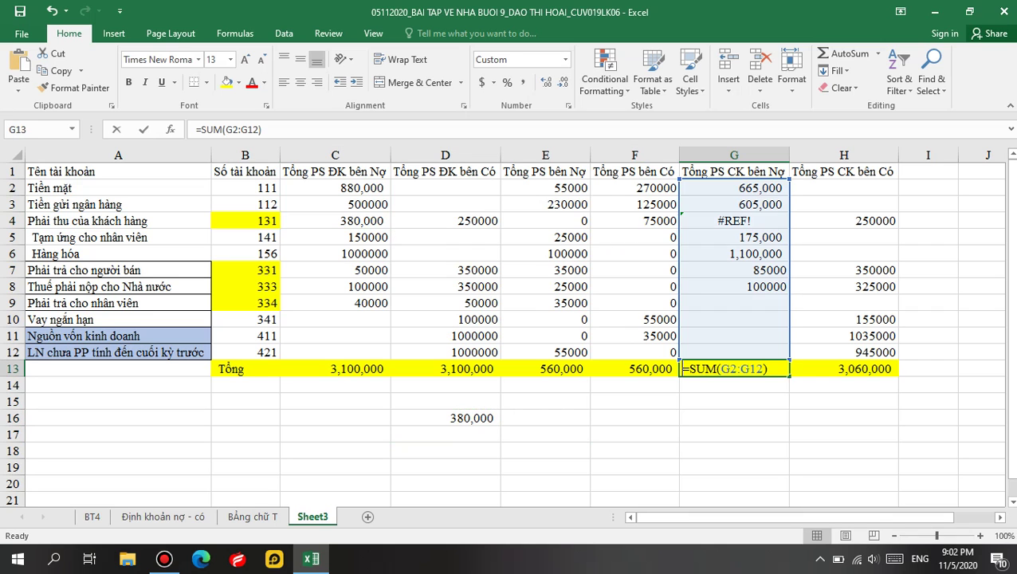
Replace the broken closing debit formula of account 131 in G4 with =C4
{"action": "left_click", "coordinate": [734, 221]}
{"action": "key", "text": "F2"}
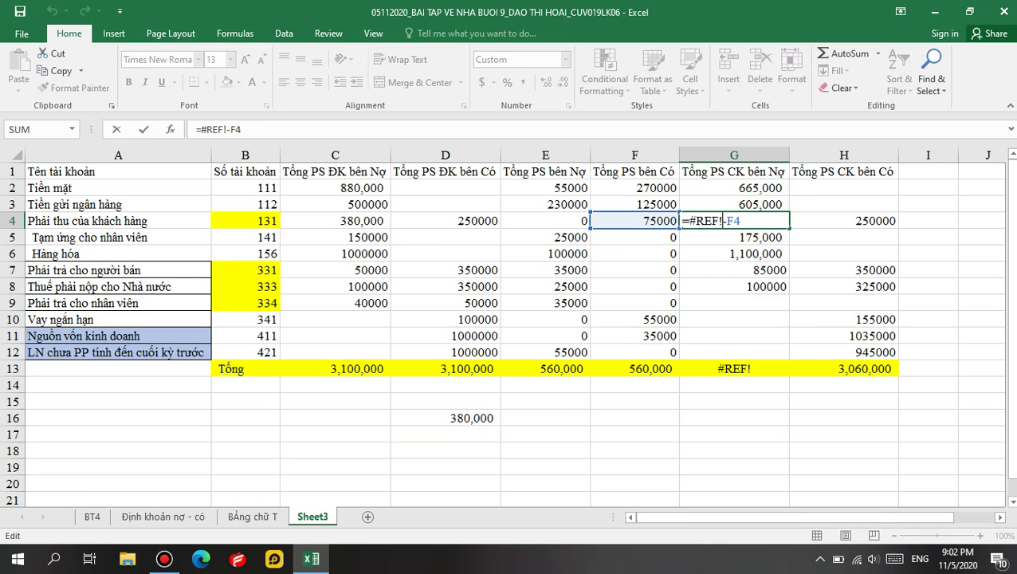
{"action": "left_click_drag", "start_coordinate": [724, 221], "coordinate": [695, 221]}
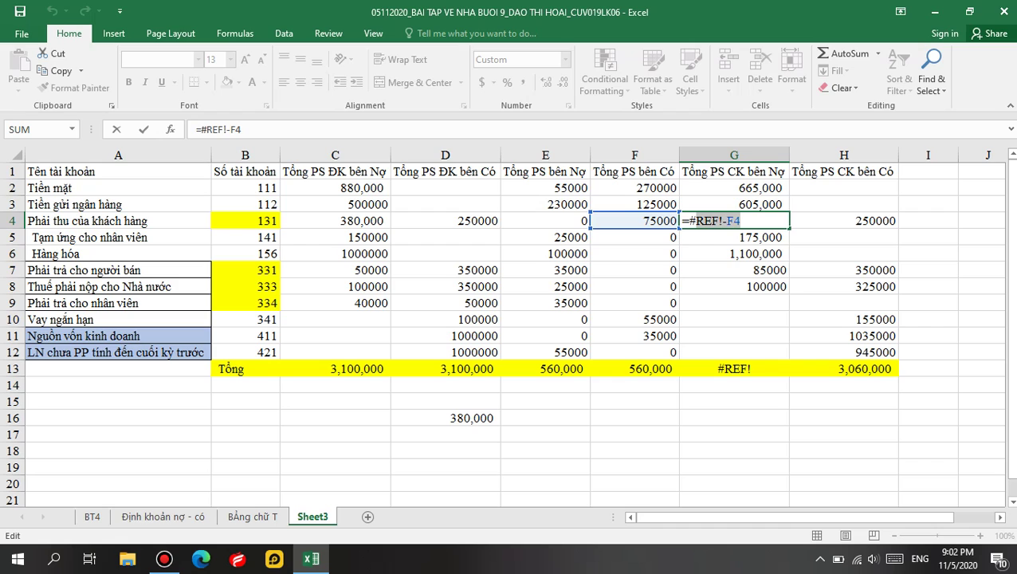
{"action": "key", "text": "BackSpace"}
{"action": "key", "text": "BackSpace"}
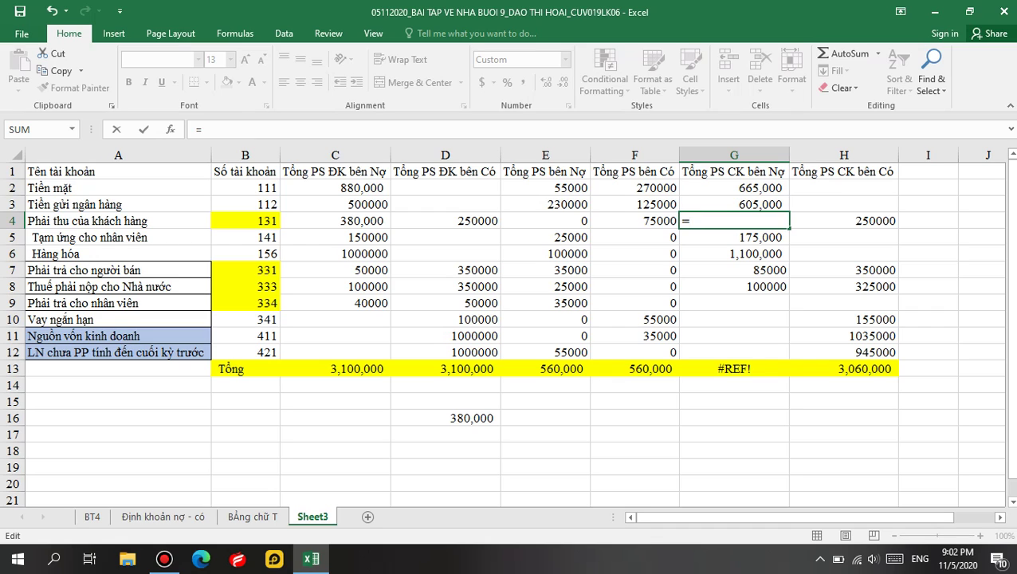
{"action": "left_click", "coordinate": [335, 221]}
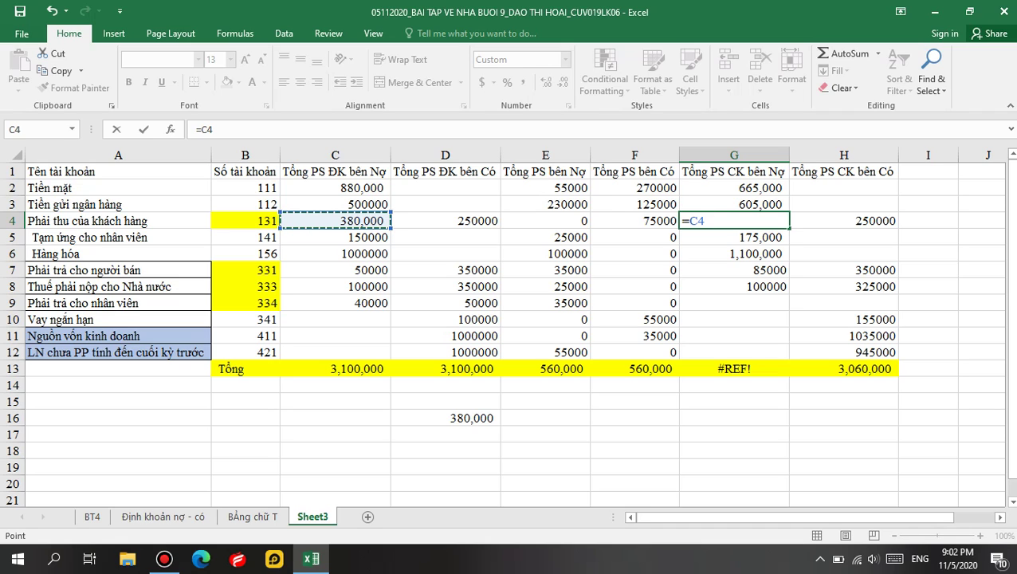
{"action": "key", "text": "Return"}
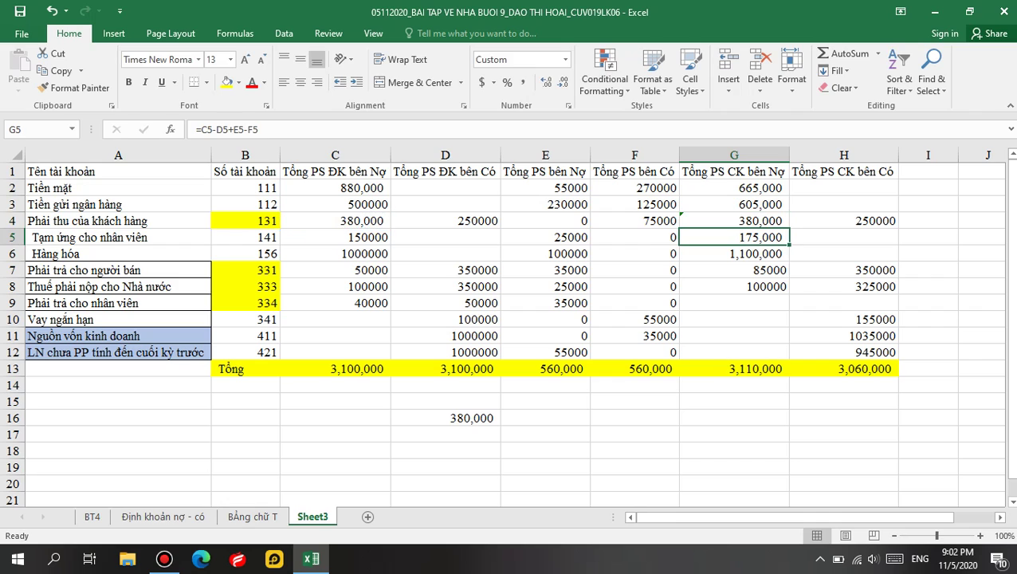
Change account 131's closing credit formula in H4 to =D4-F4
{"action": "left_click", "coordinate": [843, 221]}
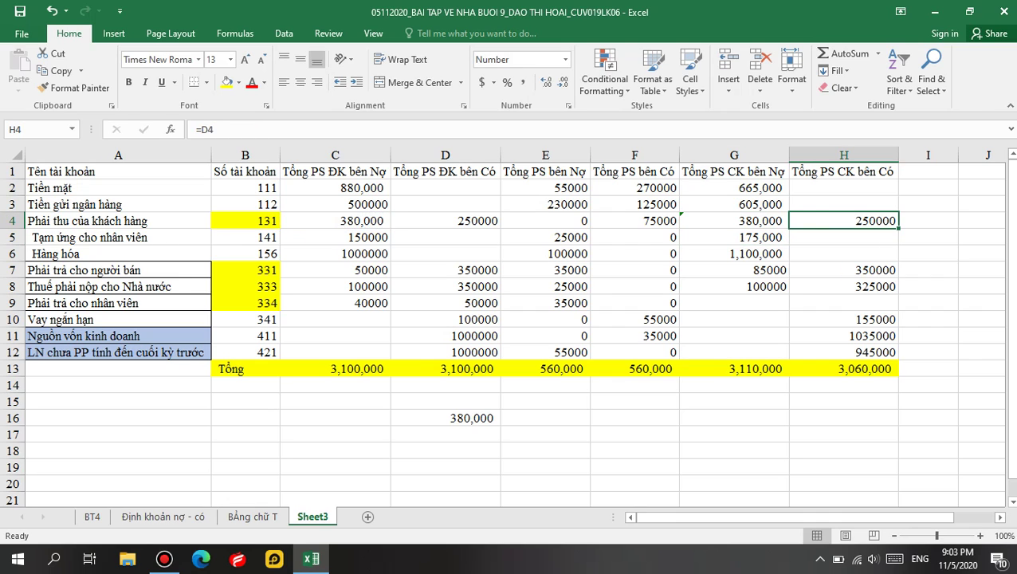
{"action": "key", "text": "F2"}
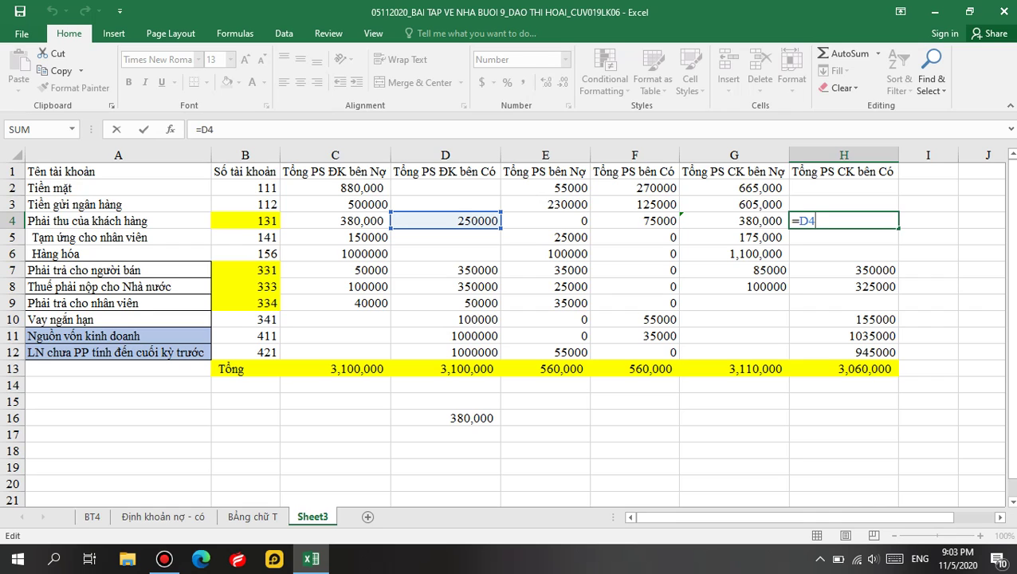
{"action": "type", "text": "-"}
{"action": "left_click", "coordinate": [635, 220]}
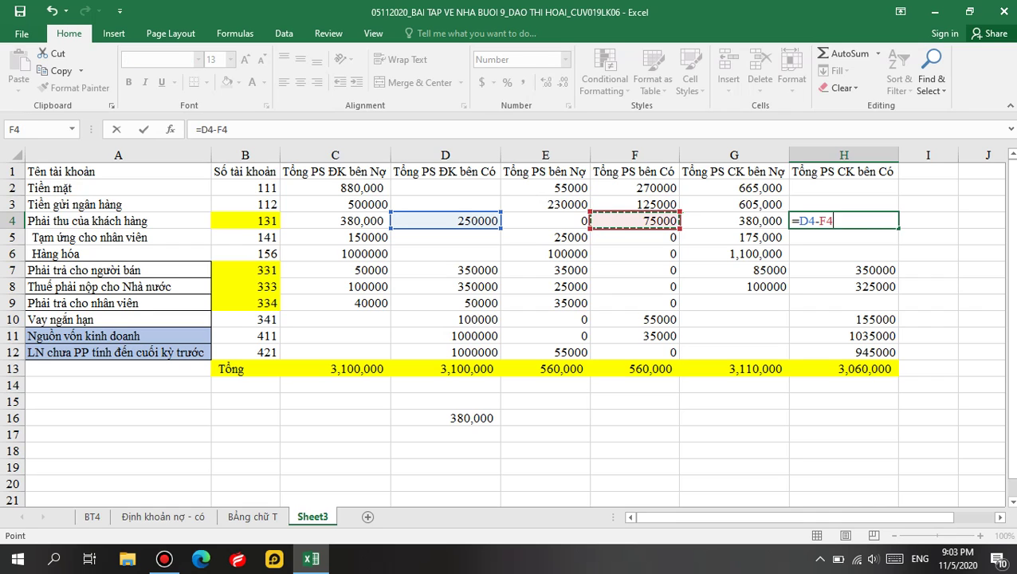
{"action": "key", "text": "Return"}
Check the period movement totals in row 13 and account 334's opening balances and debit movement in row 9
{"action": "left_click", "coordinate": [843, 303]}
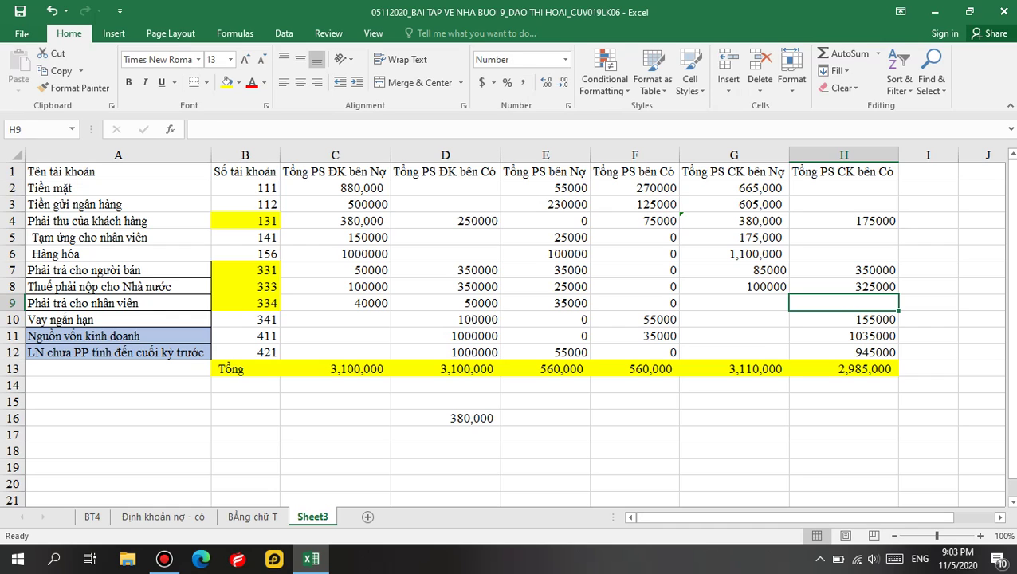
{"action": "left_click", "coordinate": [843, 351]}
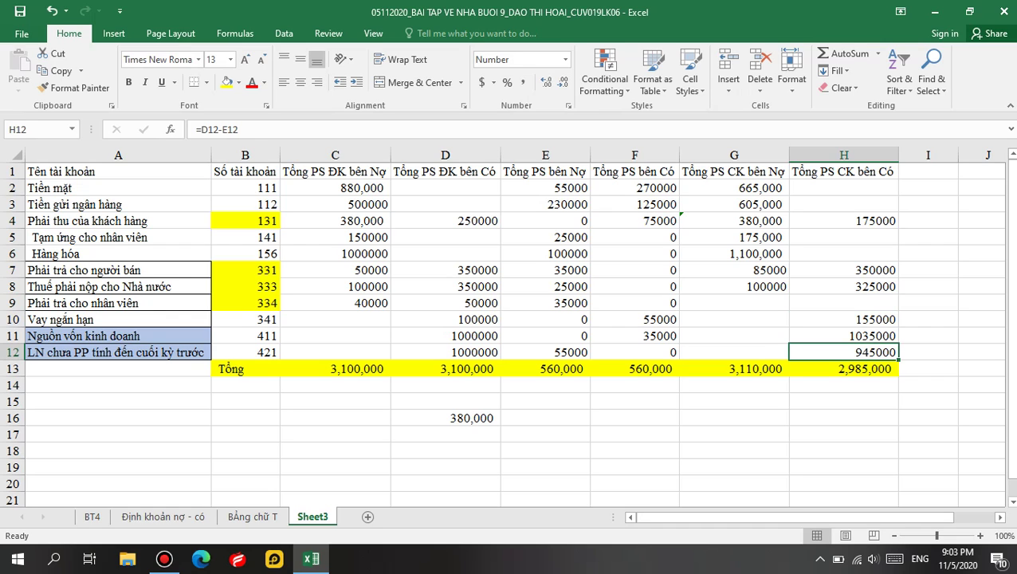
{"action": "left_click", "coordinate": [545, 368]}
{"action": "left_click", "coordinate": [634, 368]}
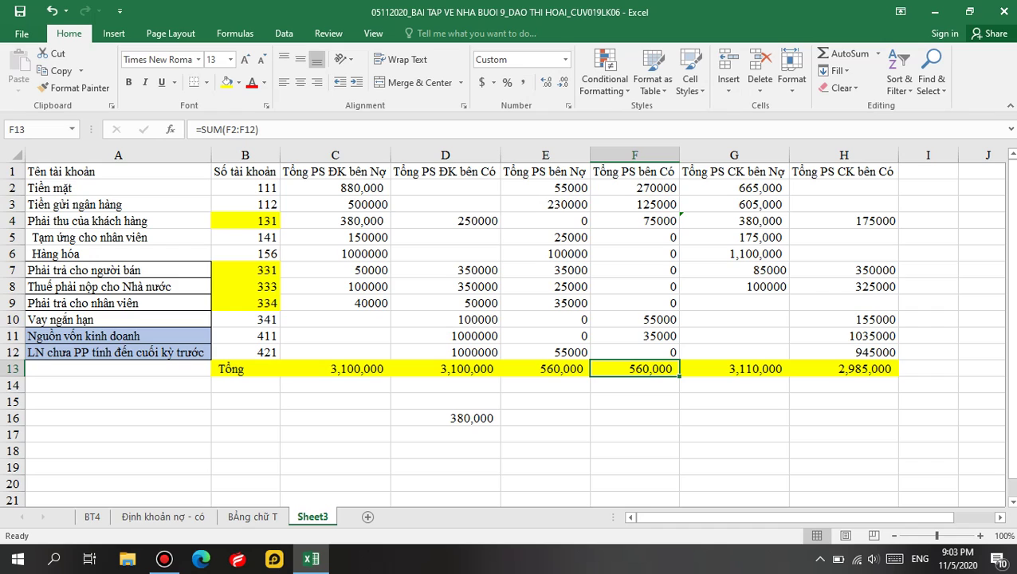
{"action": "left_click", "coordinate": [444, 303]}
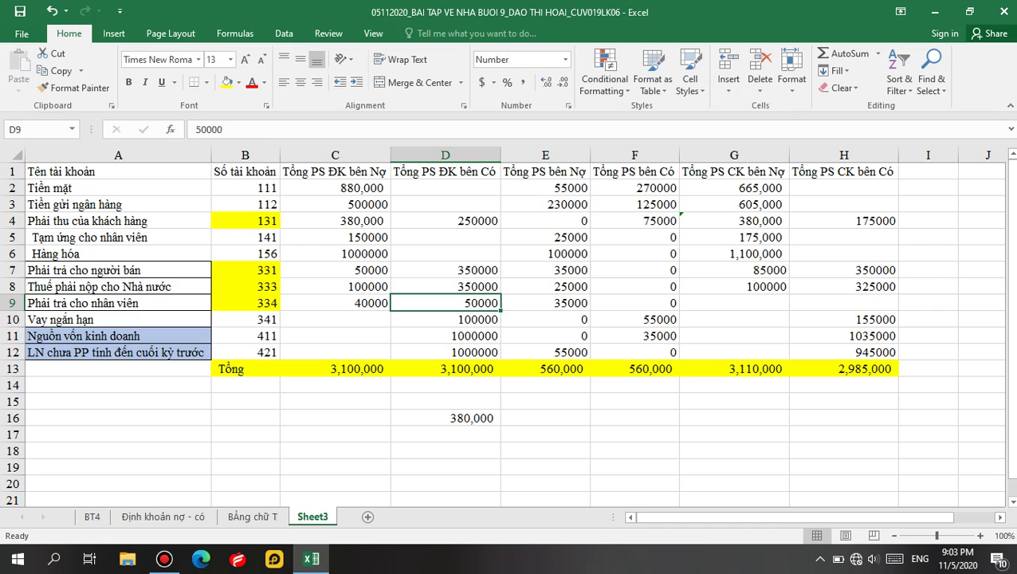
{"action": "left_click", "coordinate": [335, 303]}
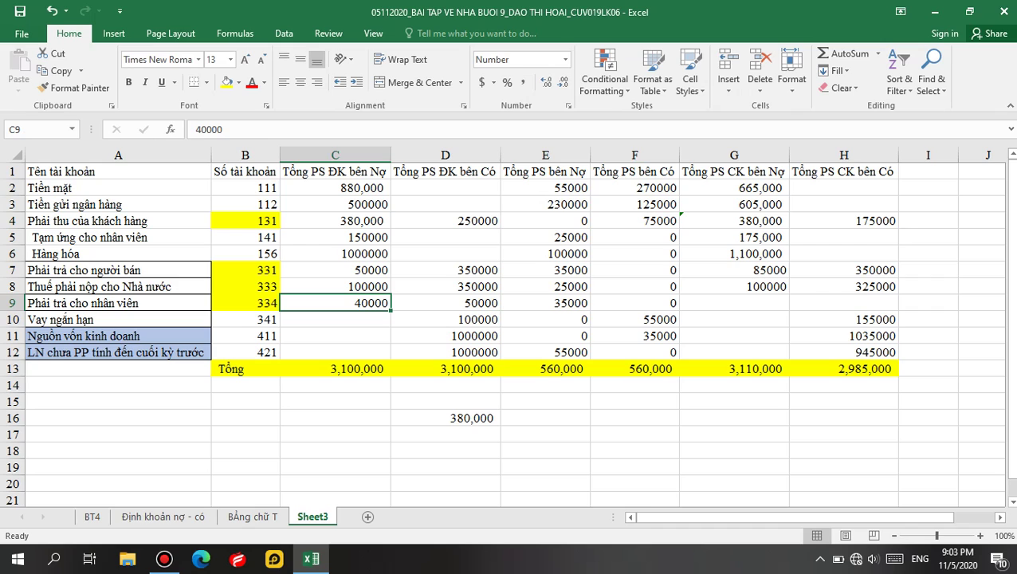
{"action": "left_click", "coordinate": [444, 303]}
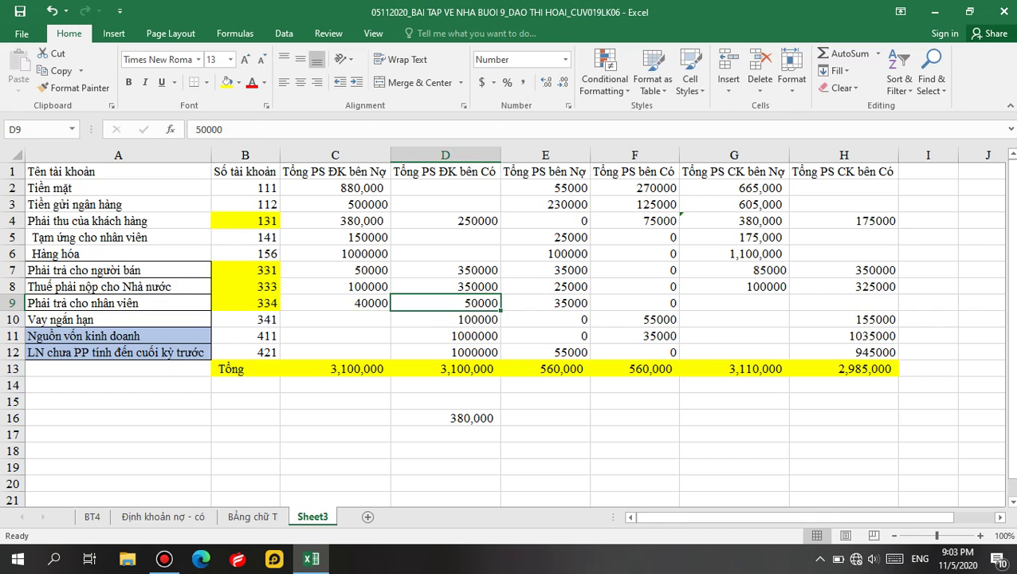
{"action": "left_click", "coordinate": [545, 302]}
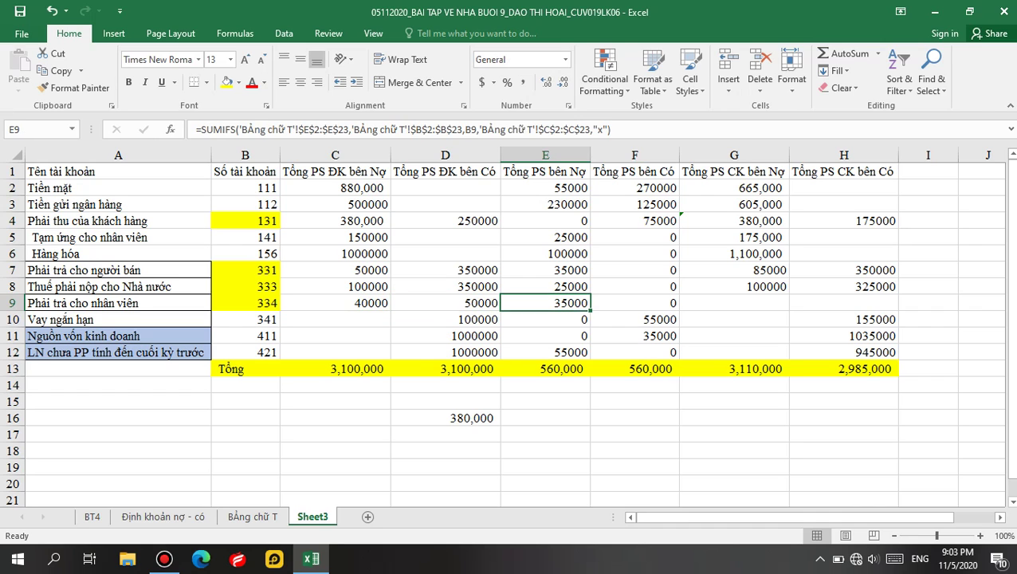
Enter account 334's closing debit balance in G9 as =C9
{"action": "left_click", "coordinate": [733, 303]}
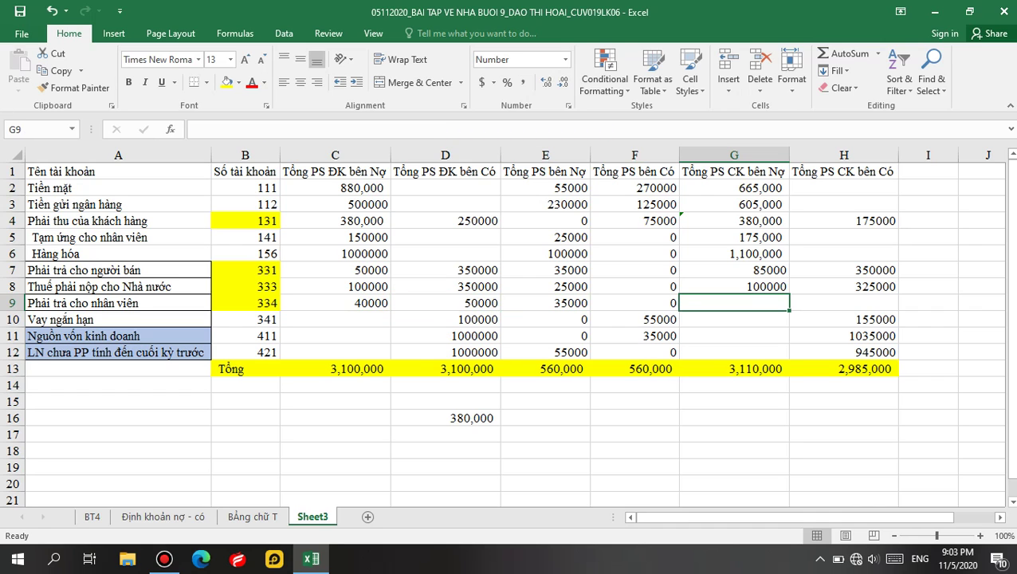
{"action": "type", "text": "="}
{"action": "left_click", "coordinate": [335, 303]}
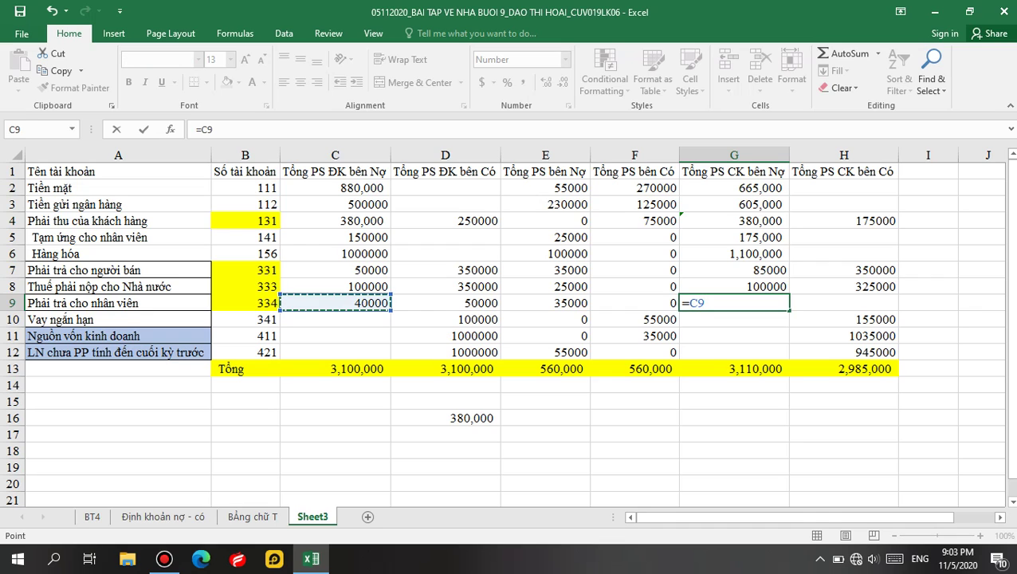
{"action": "key", "text": "Return"}
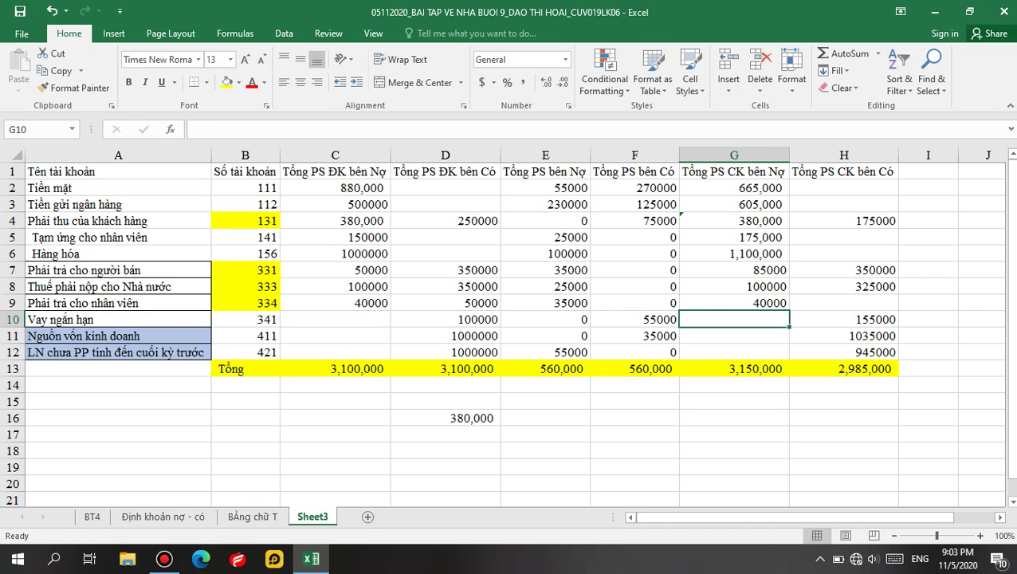
Calculate account 334's closing credit balance in H9 with =D9-E9
{"action": "left_click", "coordinate": [844, 303]}
{"action": "type", "text": "="}
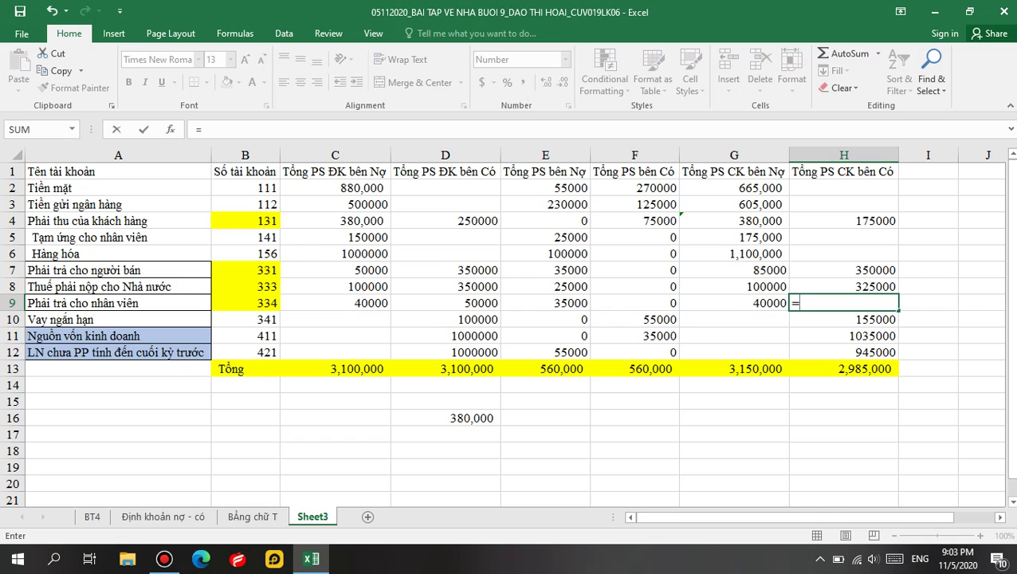
{"action": "left_click", "coordinate": [444, 303]}
{"action": "type", "text": "-"}
{"action": "left_click", "coordinate": [545, 303]}
{"action": "key", "text": "Return"}
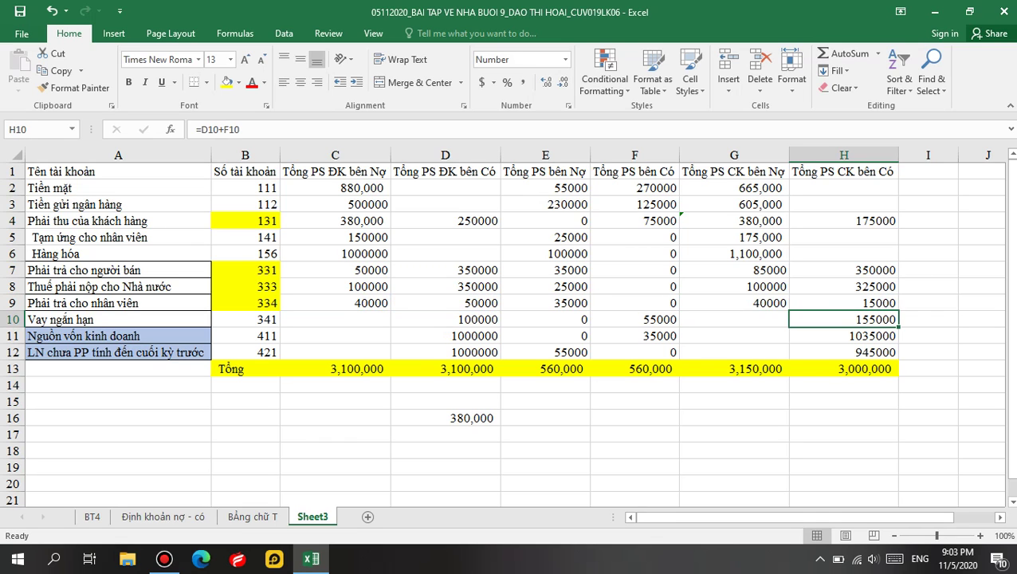
Review account 334's closing balance formulas in G9 and H9, account 341's credit movement in F10, and the closing debit total in G13
{"action": "left_click", "coordinate": [843, 303]}
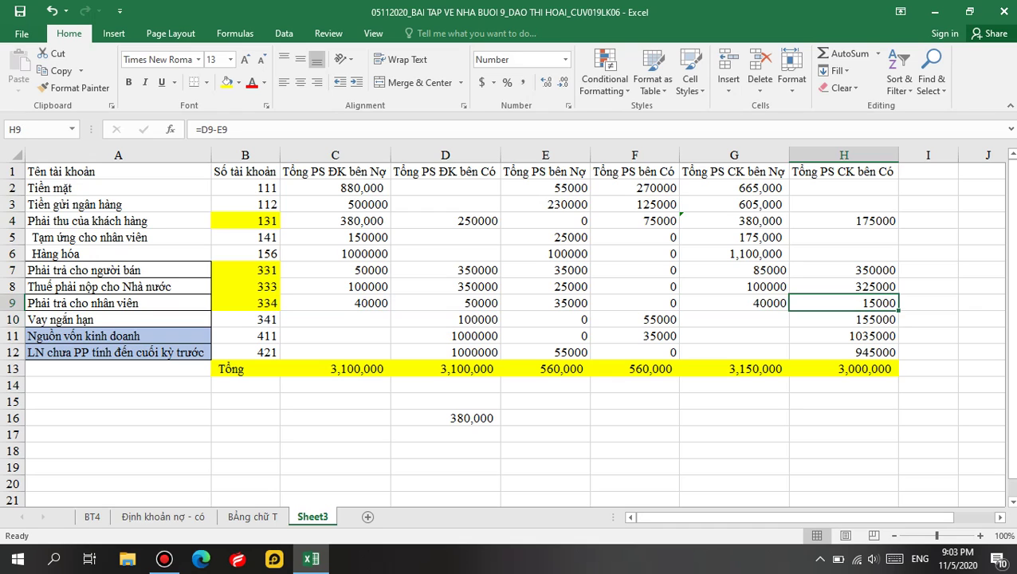
{"action": "left_click", "coordinate": [733, 319]}
{"action": "left_click", "coordinate": [734, 303]}
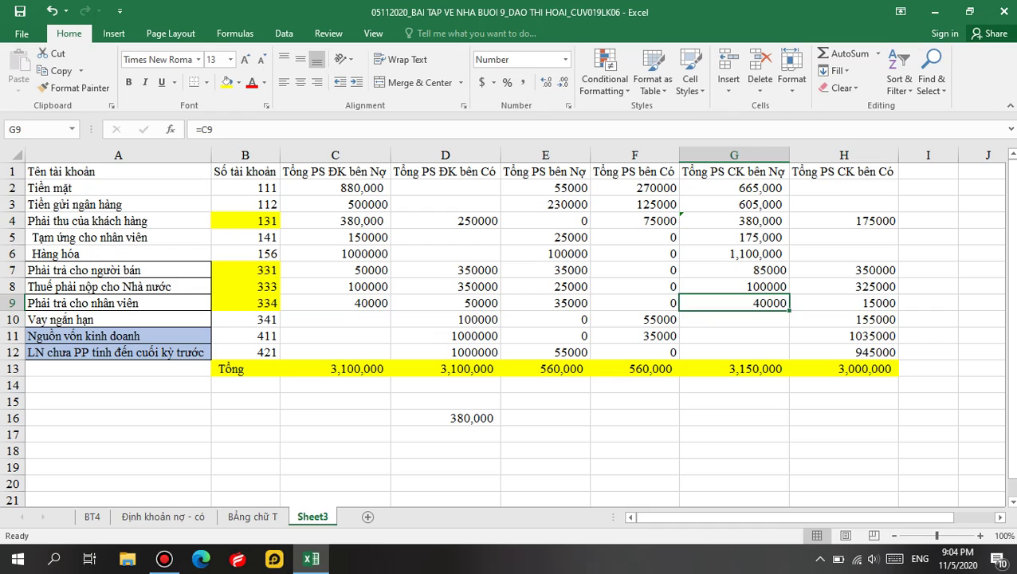
{"action": "left_click", "coordinate": [843, 302]}
{"action": "left_click", "coordinate": [733, 303]}
{"action": "left_click", "coordinate": [635, 318]}
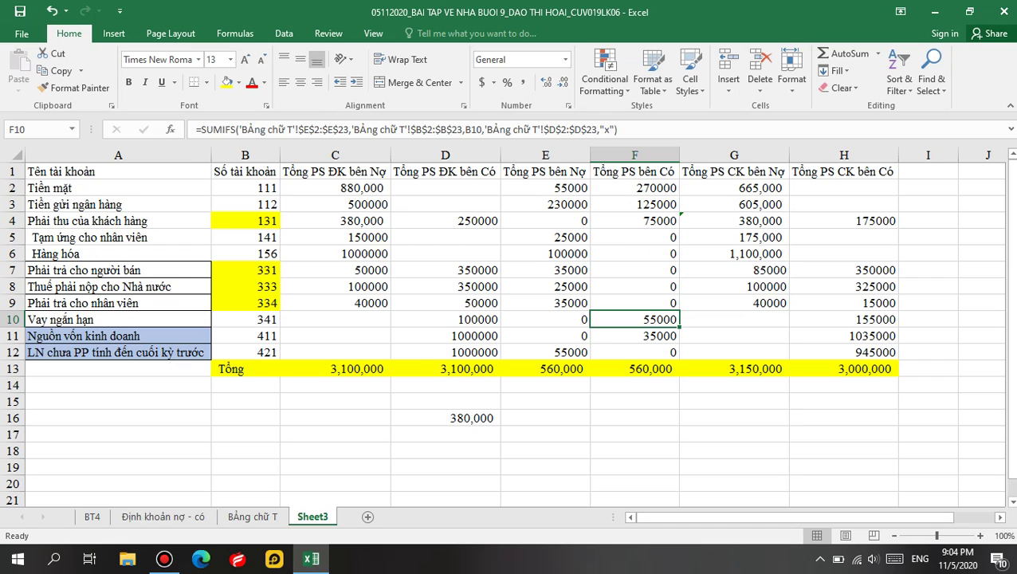
{"action": "left_click", "coordinate": [733, 369]}
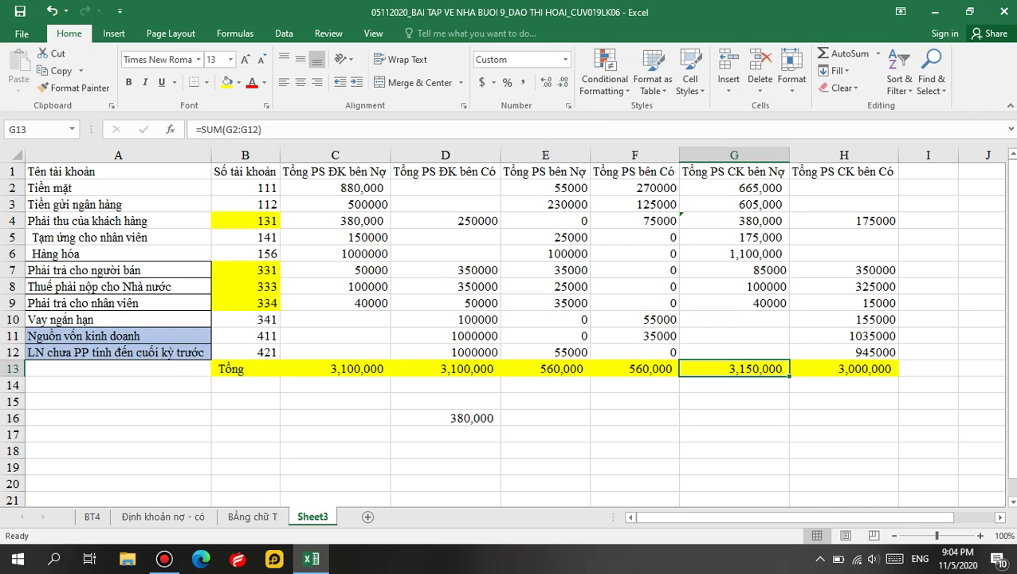
Check the closing total formulas in G13 and H13 and the closing debit formulas of accounts 331 and 131
{"action": "key", "text": "F2"}
{"action": "left_click", "coordinate": [846, 369]}
{"action": "double_click", "coordinate": [846, 368]}
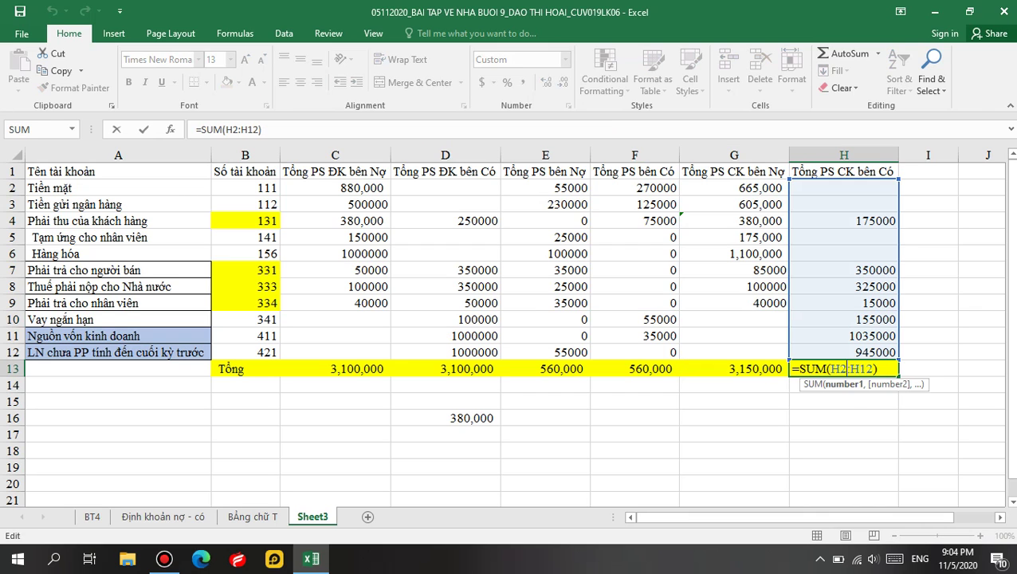
{"action": "left_click", "coordinate": [843, 418]}
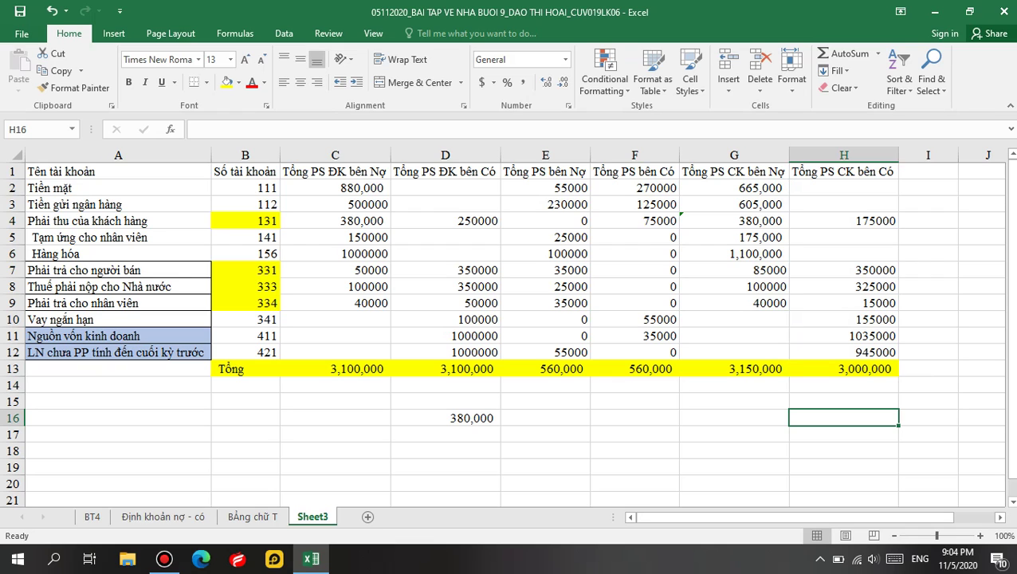
{"action": "left_click", "coordinate": [734, 253]}
{"action": "left_click", "coordinate": [733, 270]}
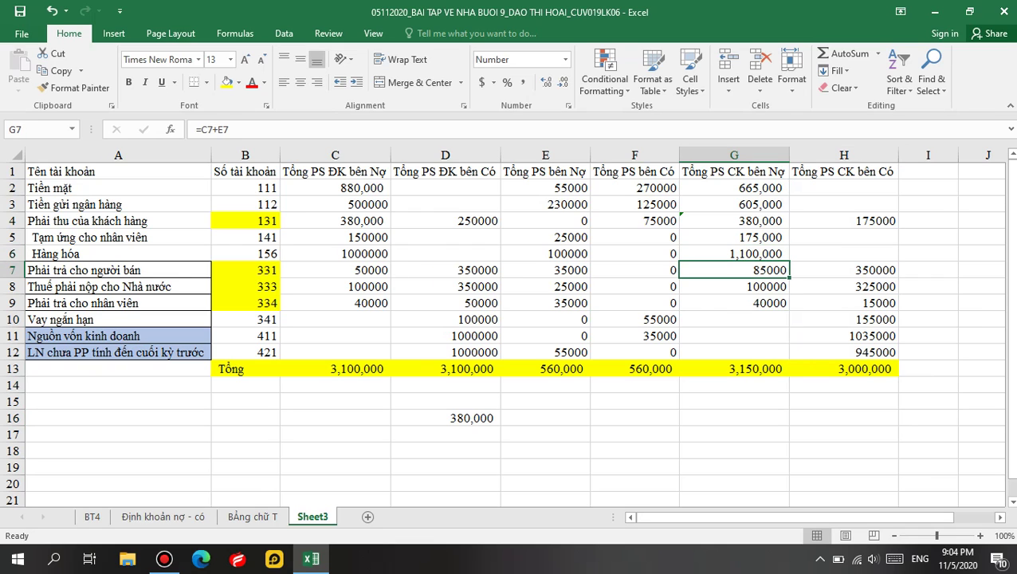
{"action": "left_click", "coordinate": [335, 220]}
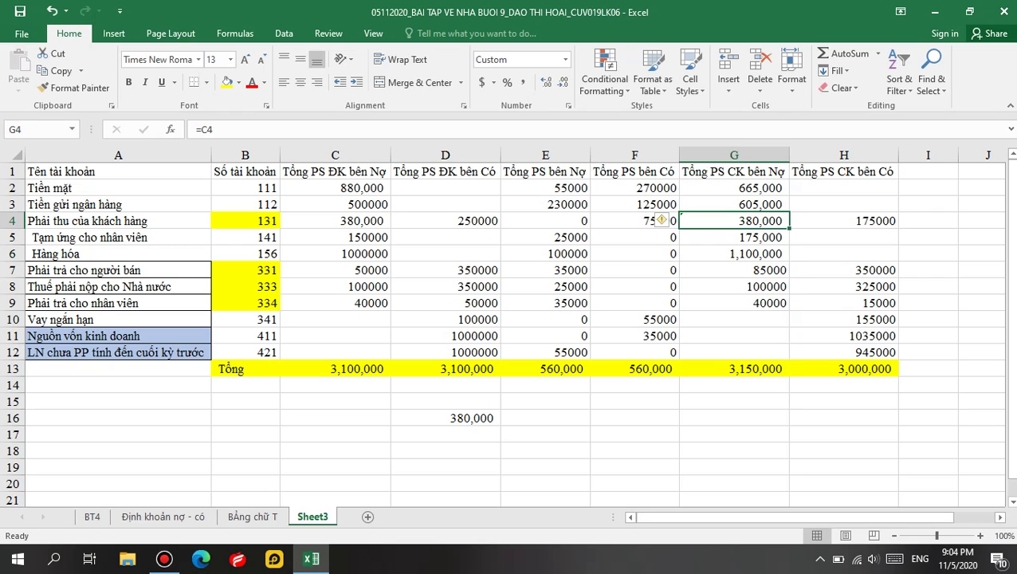
Correct account 131's closing credit balance formula in H4 to =D4+F4
{"action": "left_click", "coordinate": [844, 221]}
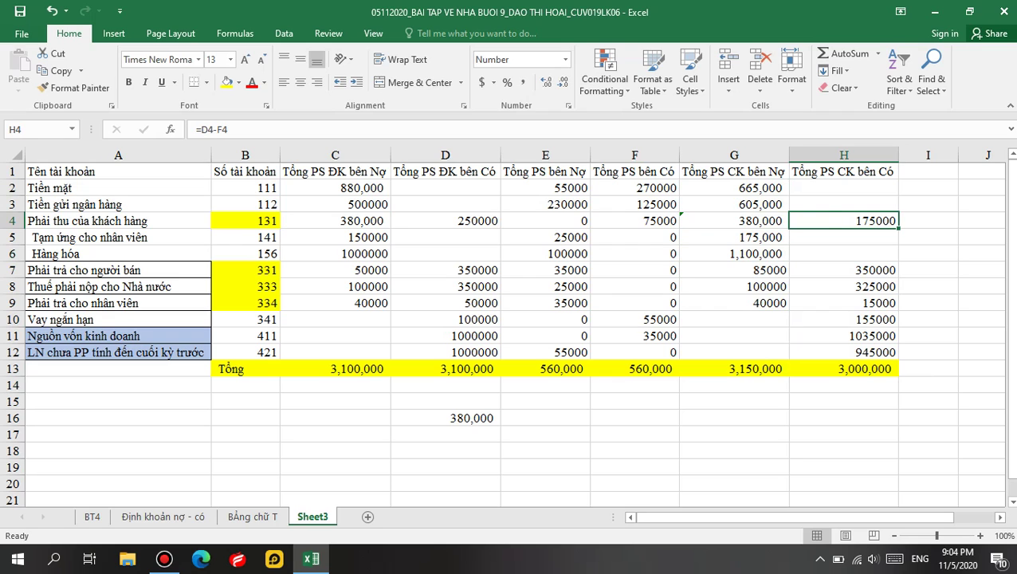
{"action": "key", "text": "F2"}
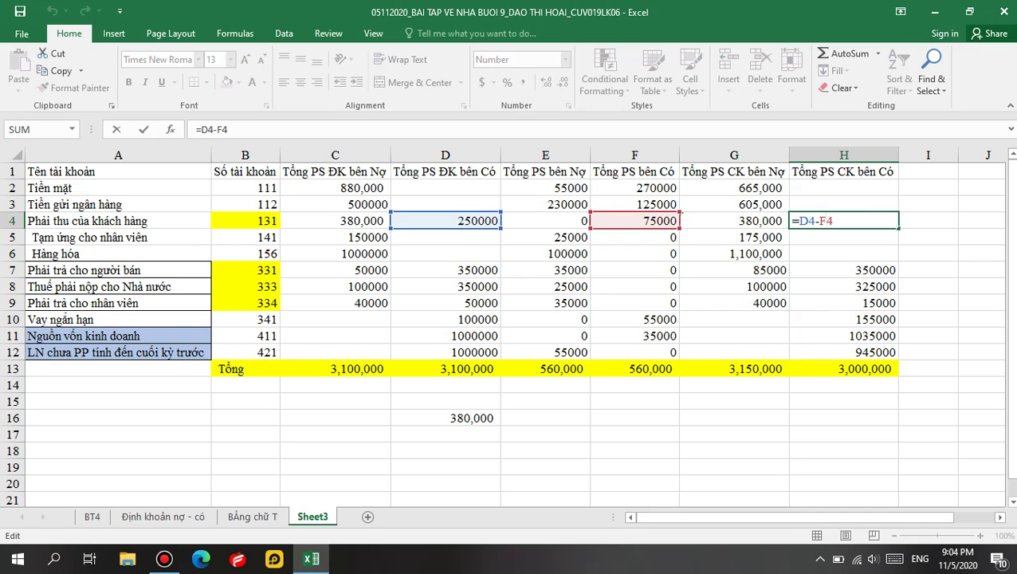
{"action": "key", "text": "Left"}
{"action": "key", "text": "BackSpace"}
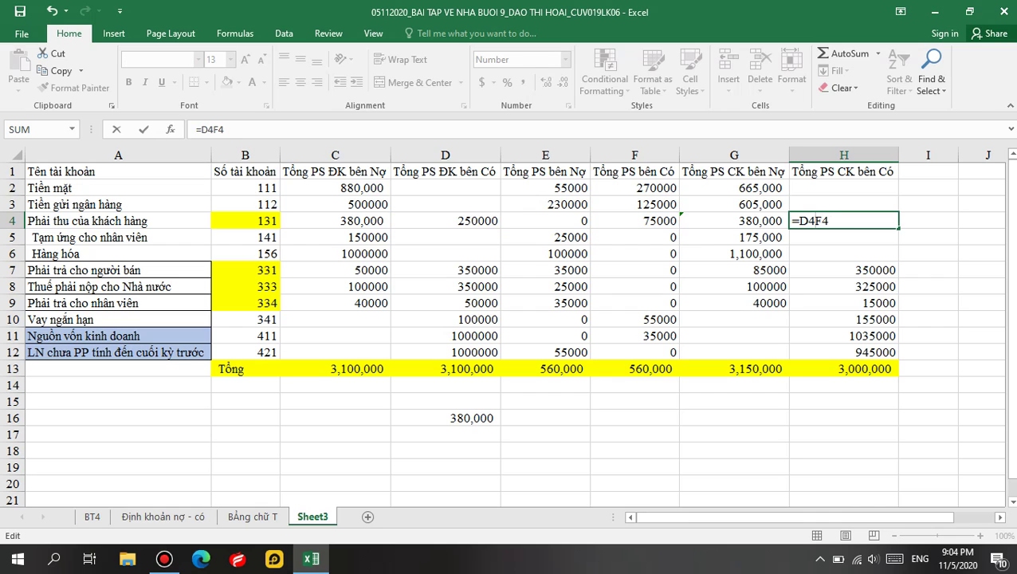
{"action": "type", "text": "+"}
{"action": "key", "text": "Return"}
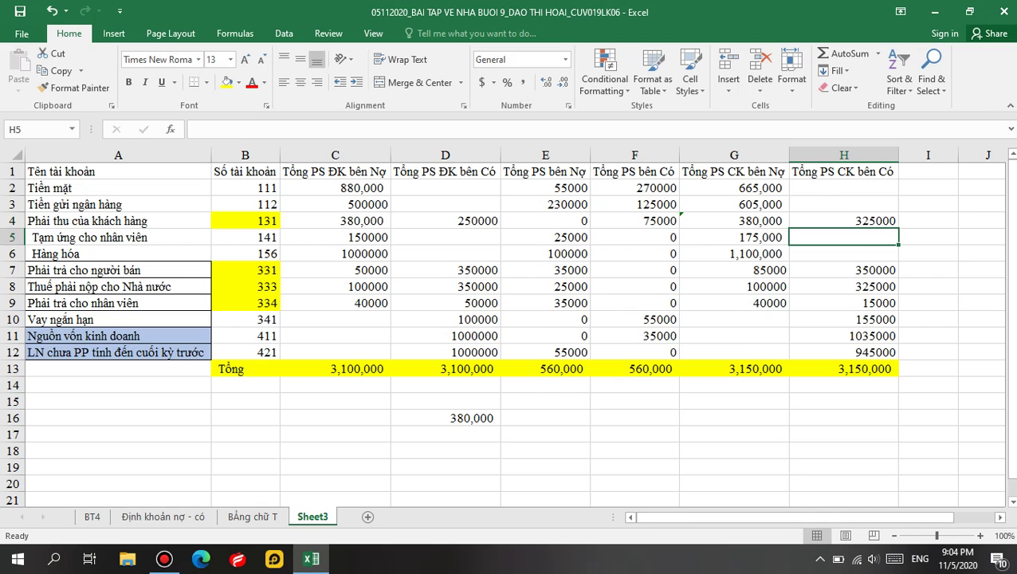
{"action": "left_click", "coordinate": [843, 385]}
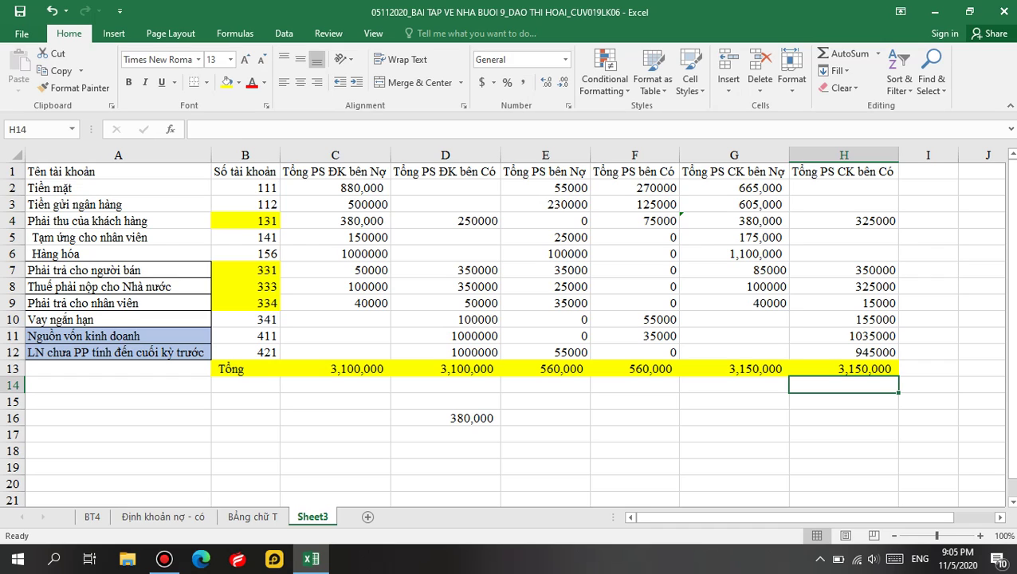
{"action": "left_click", "coordinate": [445, 319]}
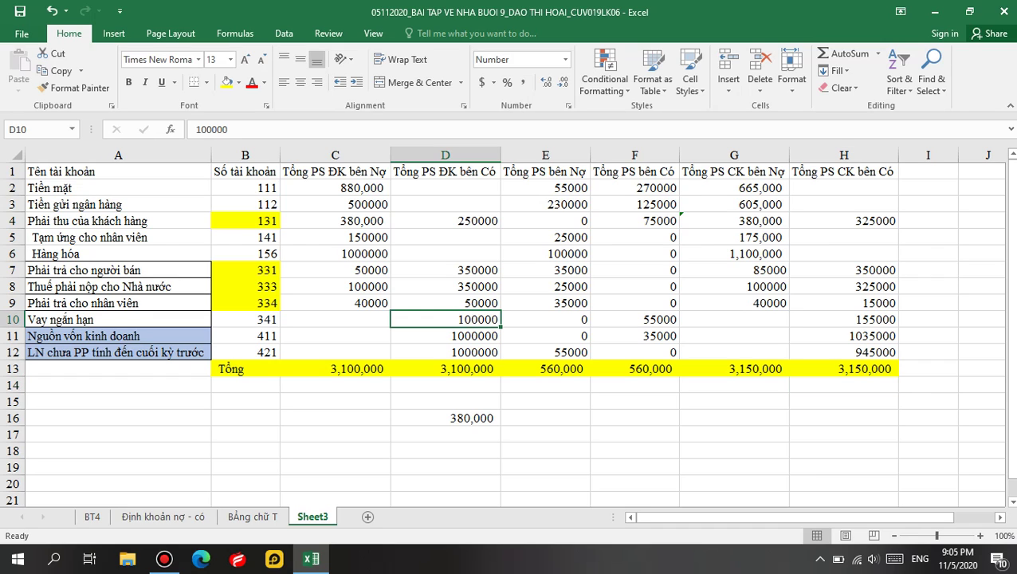